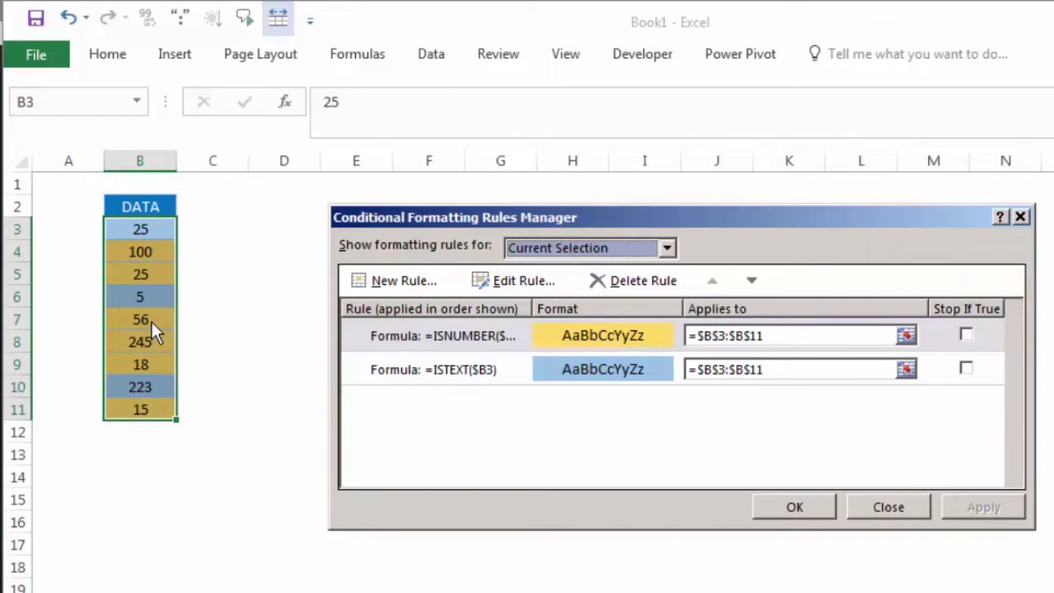
# Confirm and close the Conditional Formatting Rules Manager with OK.
pyautogui.click(778, 510)
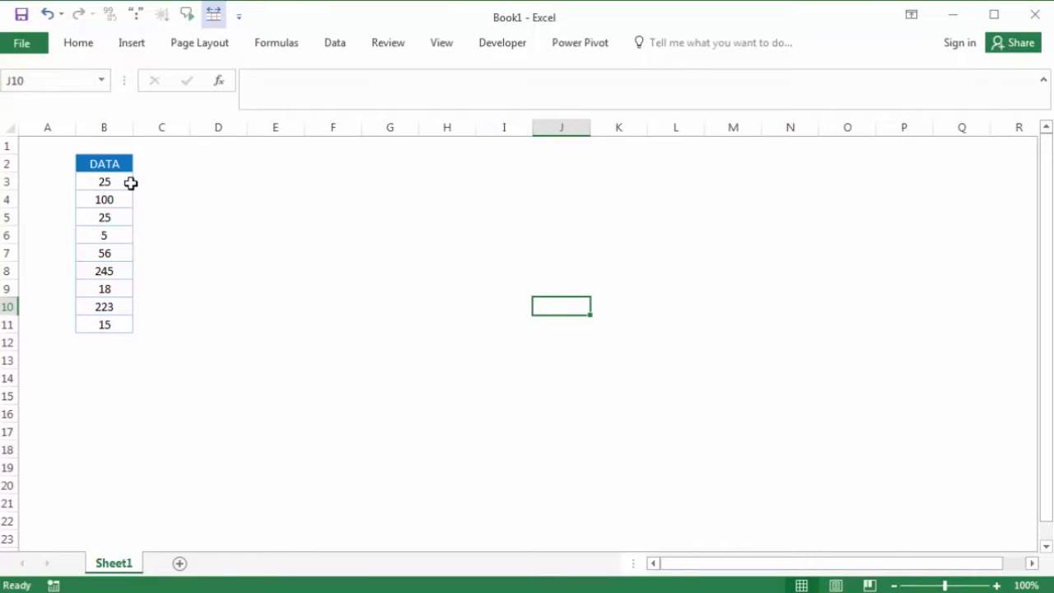
# Step through the DATA values from B3 down to B11 and back up.
pyautogui.click(130, 183)
pyautogui.click(123, 207)
pyautogui.click(124, 239)
pyautogui.click(125, 261)
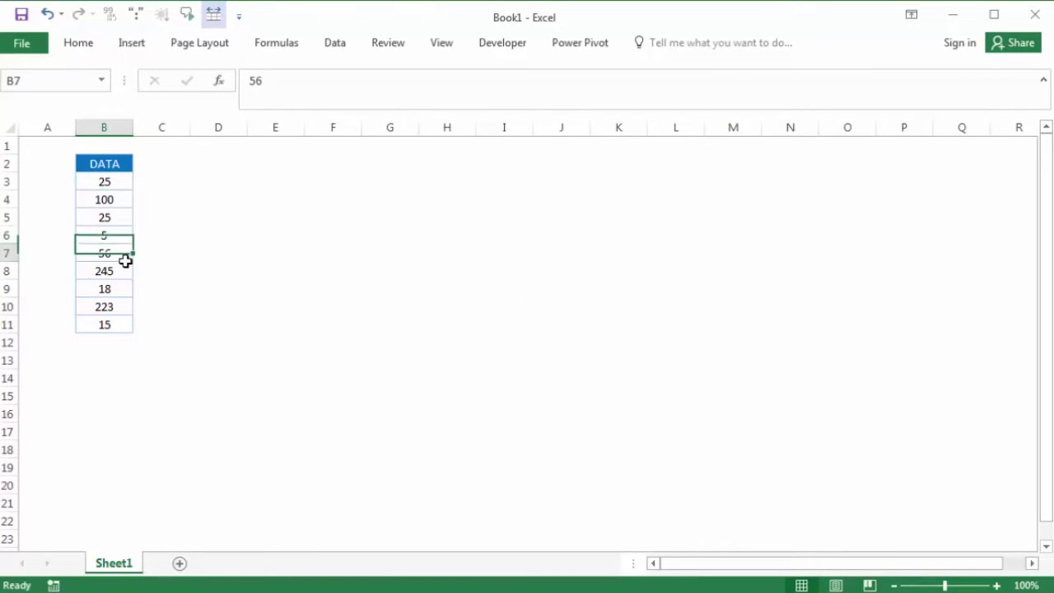
pyautogui.click(124, 289)
pyautogui.click(125, 307)
pyautogui.click(125, 325)
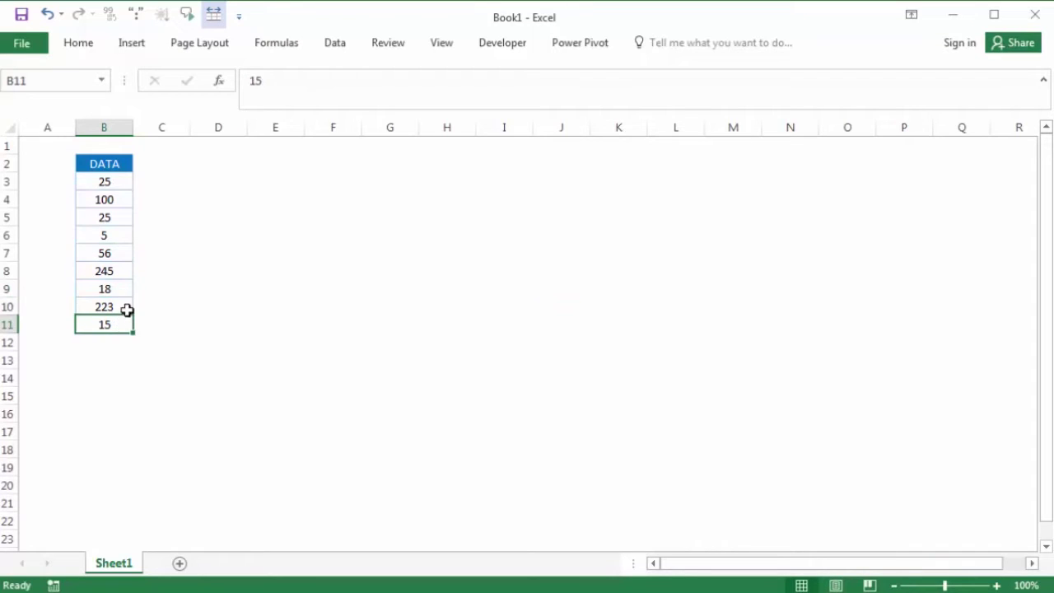
pyautogui.click(126, 308)
pyautogui.click(117, 254)
pyautogui.click(116, 237)
pyautogui.click(116, 200)
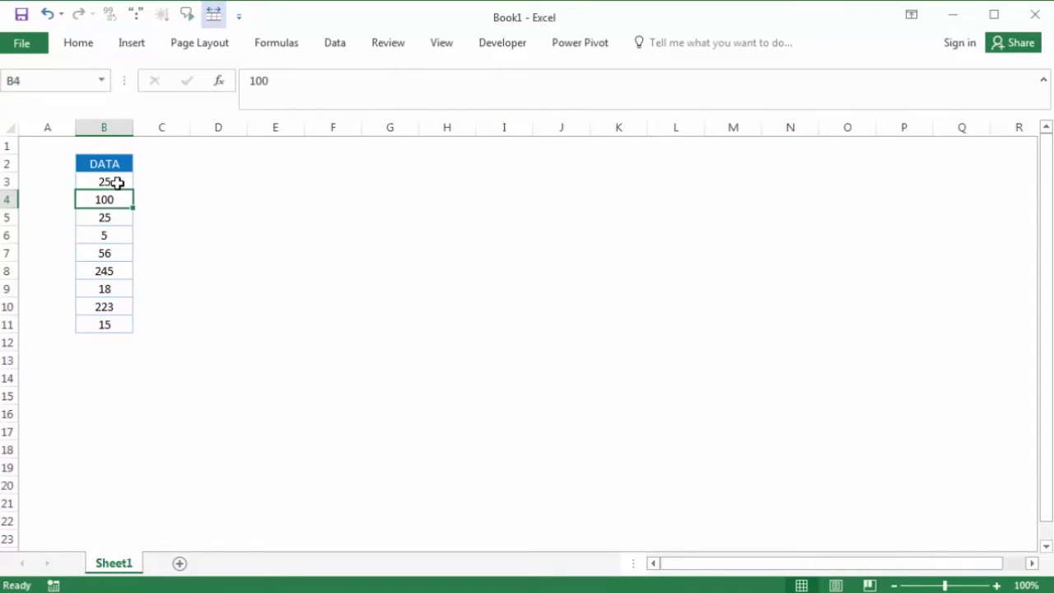
pyautogui.click(118, 183)
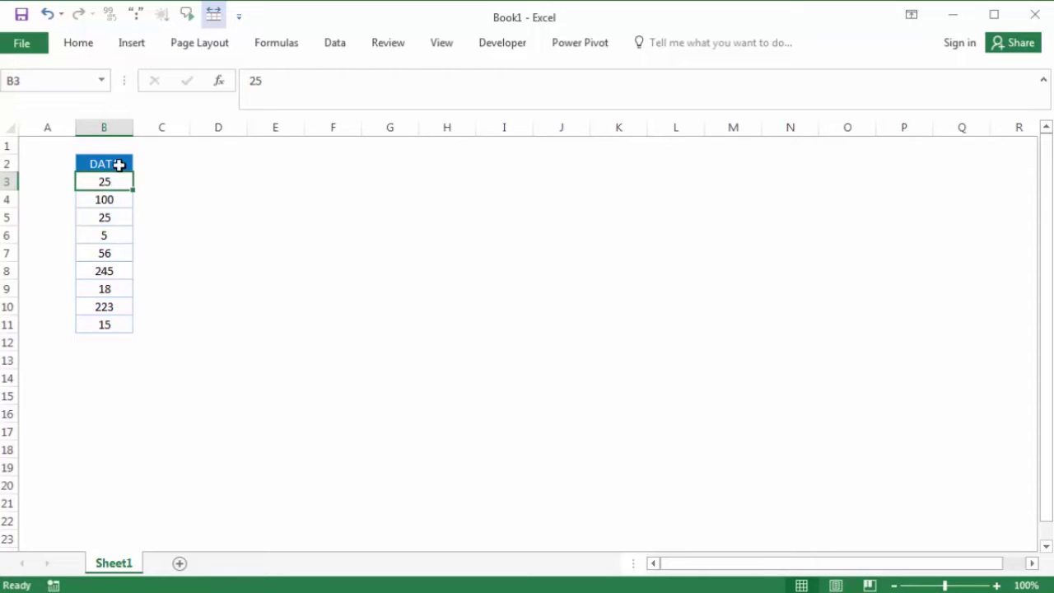
# Recheck the header and the values 100 and 25, then select D5 and show Home.
pyautogui.click(119, 165)
pyautogui.click(119, 198)
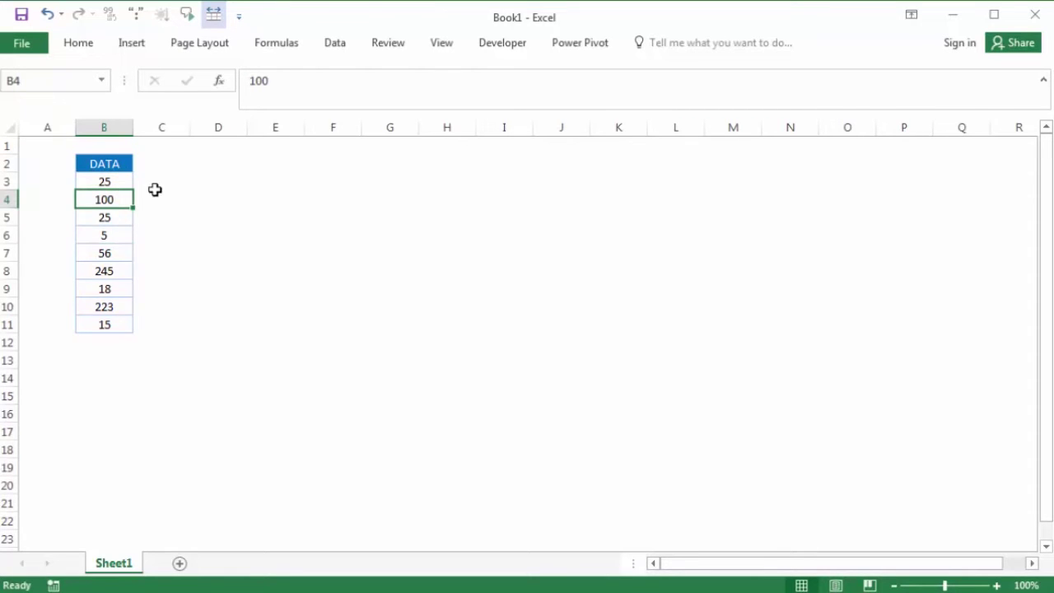
pyautogui.click(156, 187)
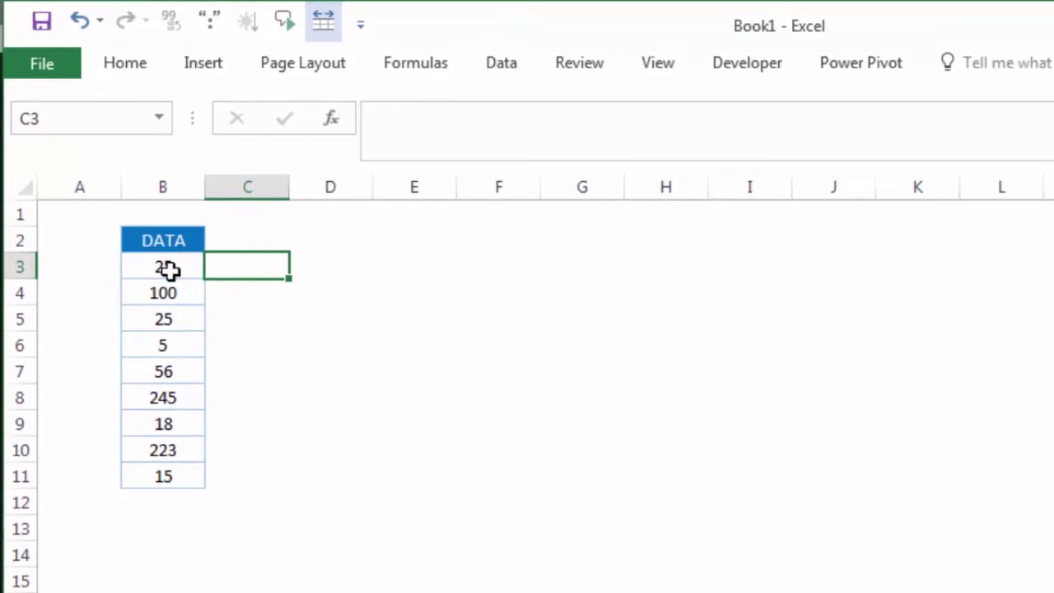
pyautogui.click(186, 294)
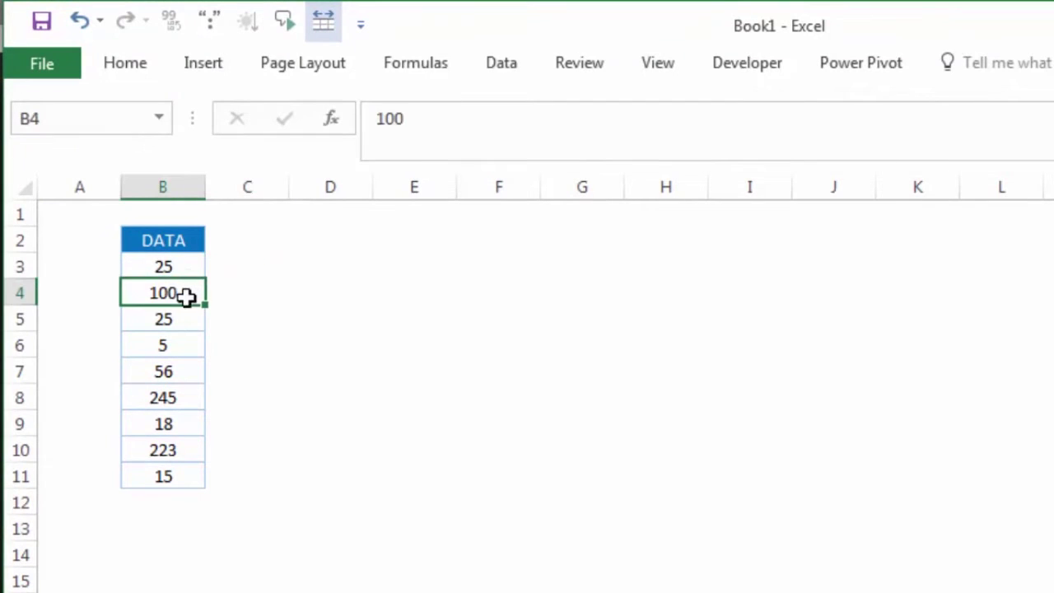
pyautogui.click(194, 321)
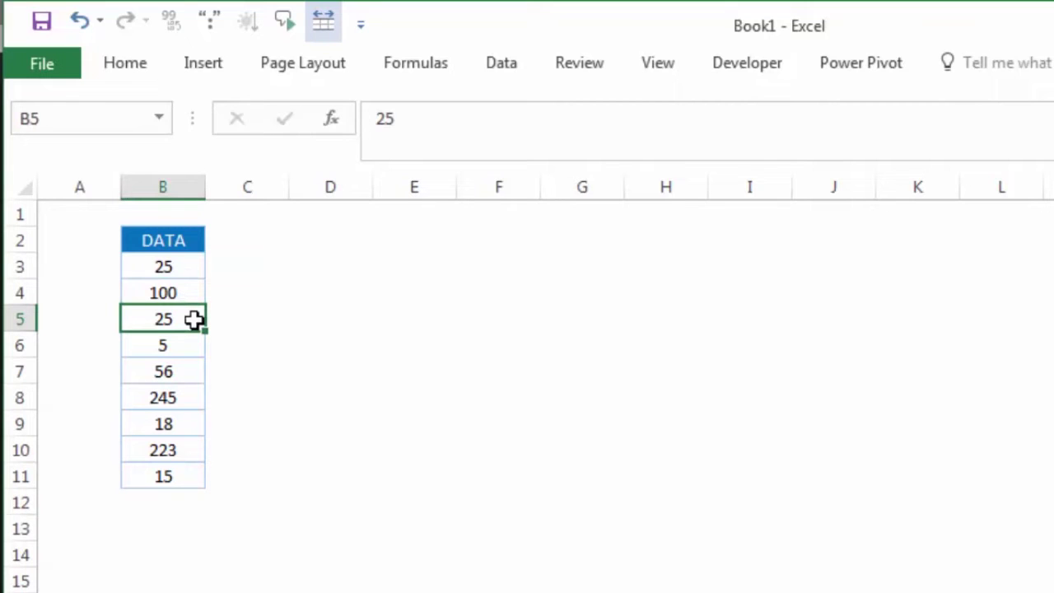
pyautogui.click(361, 309)
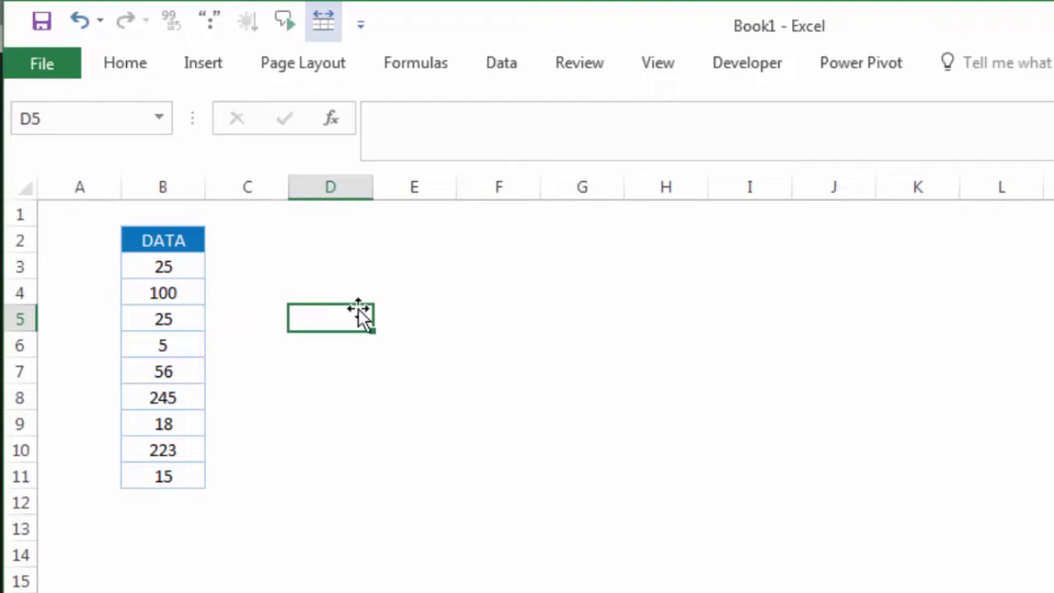
pyautogui.click(125, 64)
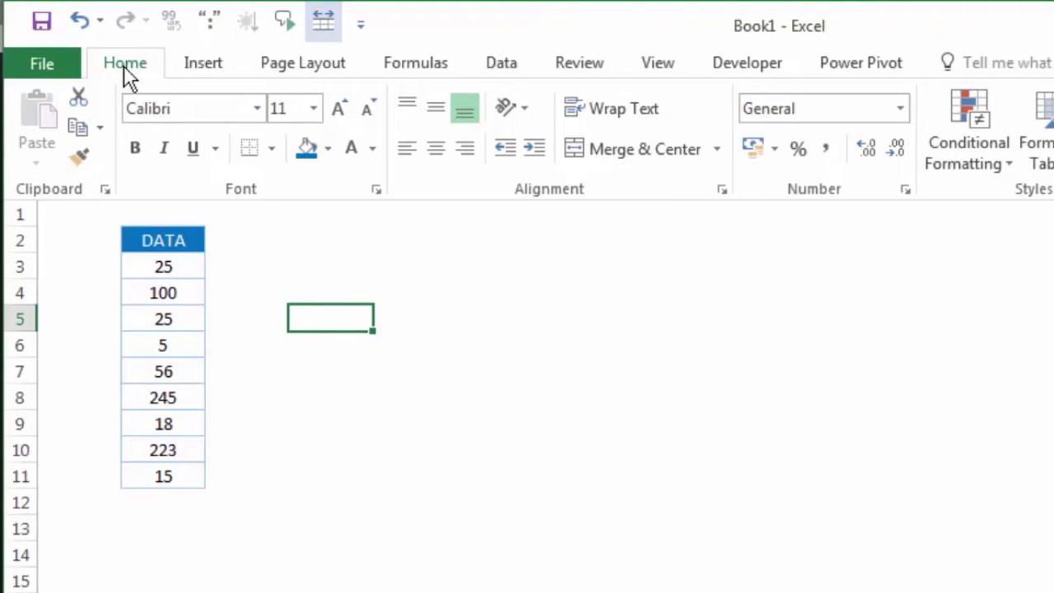
# Open Conditional Formatting > Manage Rules and begin a New Rule using a formula.
pyautogui.click(124, 69)
pyautogui.click(136, 69)
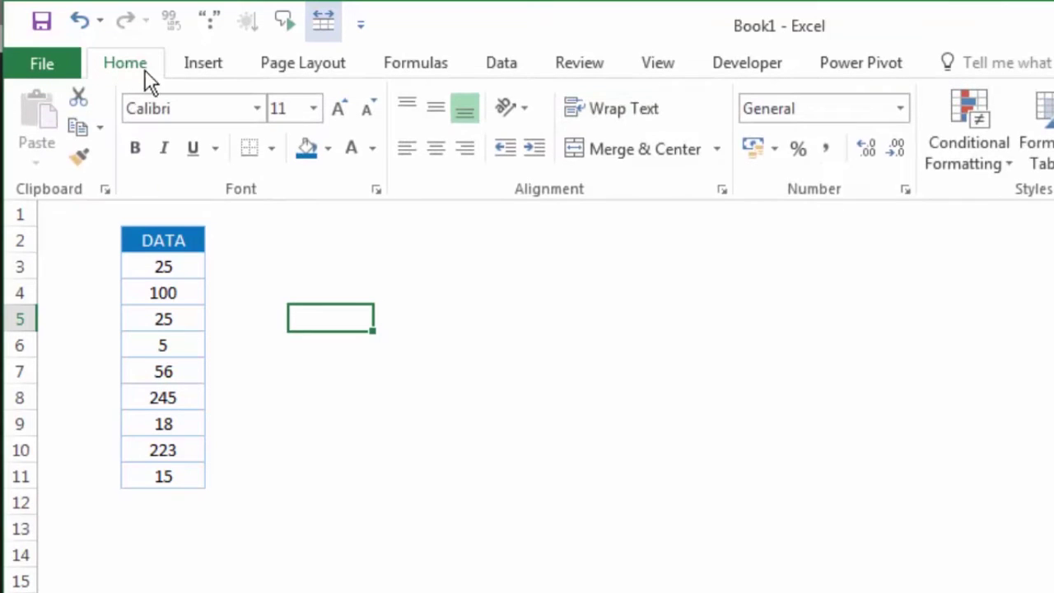
pyautogui.click(946, 153)
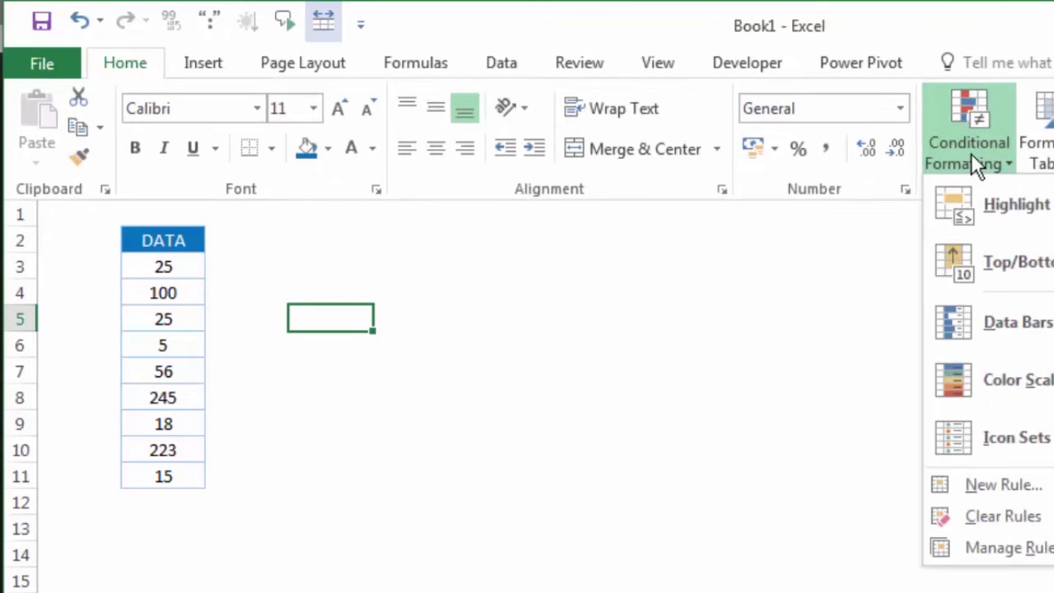
pyautogui.click(1042, 550)
pyautogui.moveTo(908, 283); pyautogui.dragTo(742, 255)
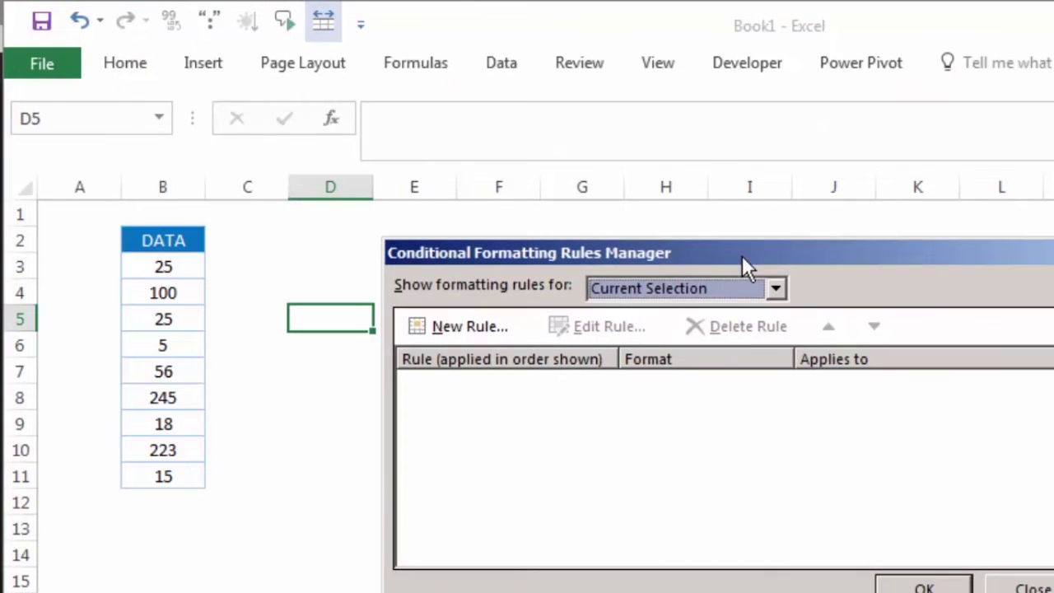
pyautogui.click(423, 321)
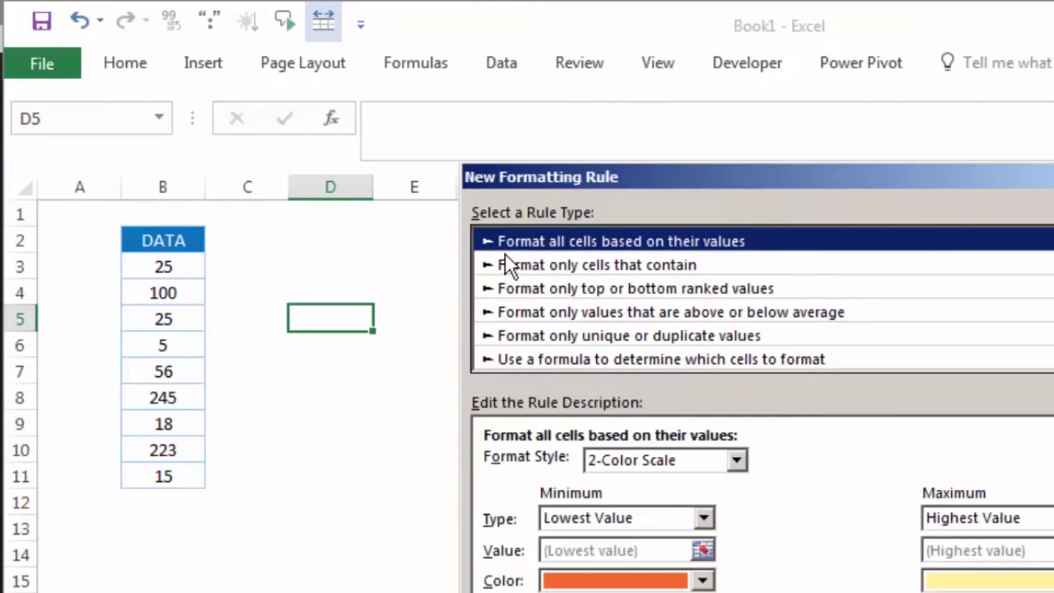
pyautogui.click(556, 359)
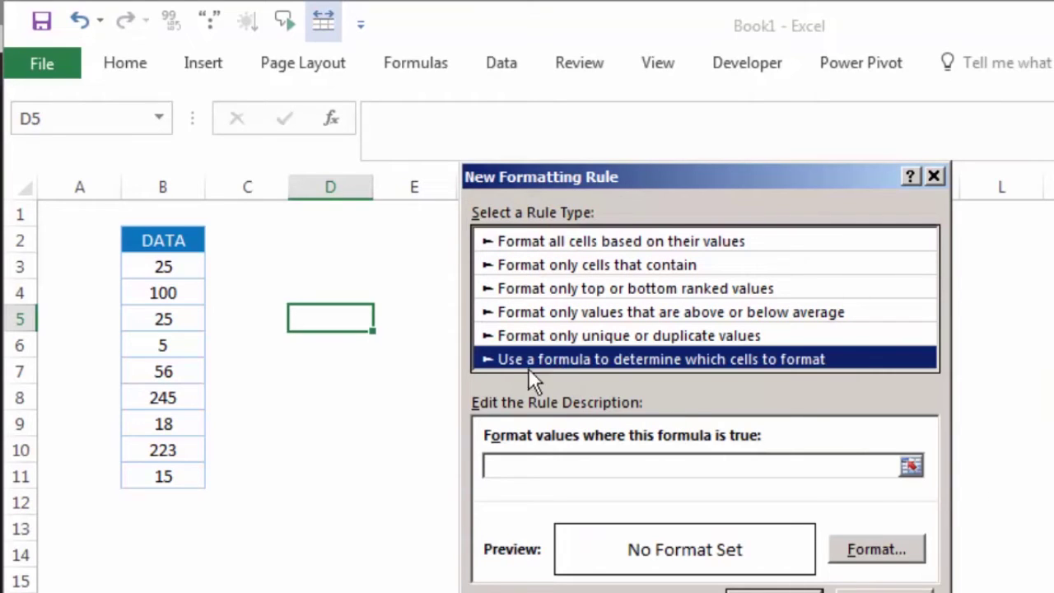
# Enter =ISTEXT(B3) in the 'Format values where this formula is true' box.
pyautogui.click(531, 467)
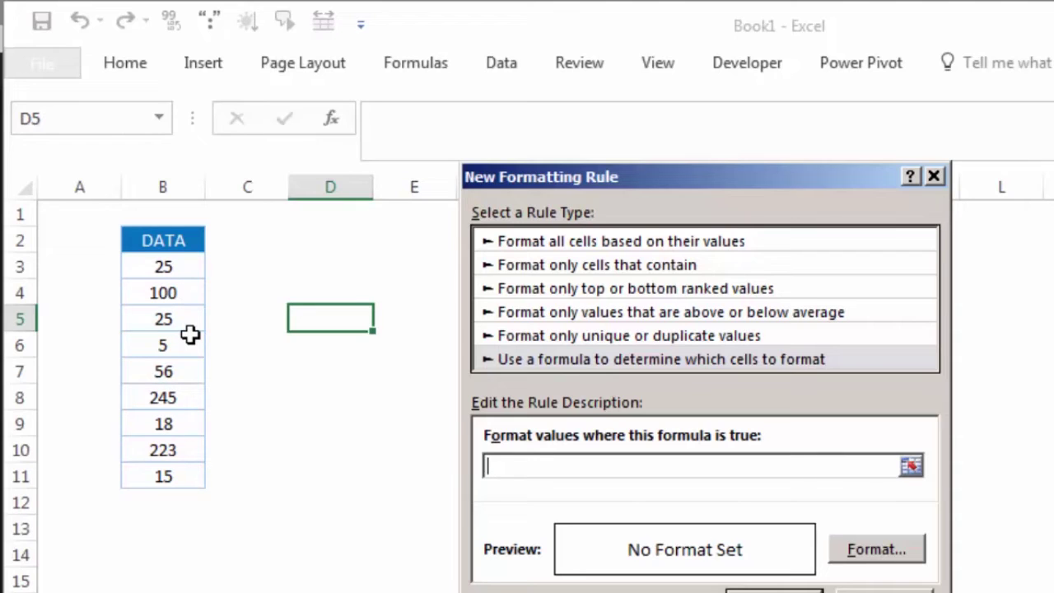
pyautogui.write('=')
pyautogui.write('IST')
pyautogui.write('EXT')
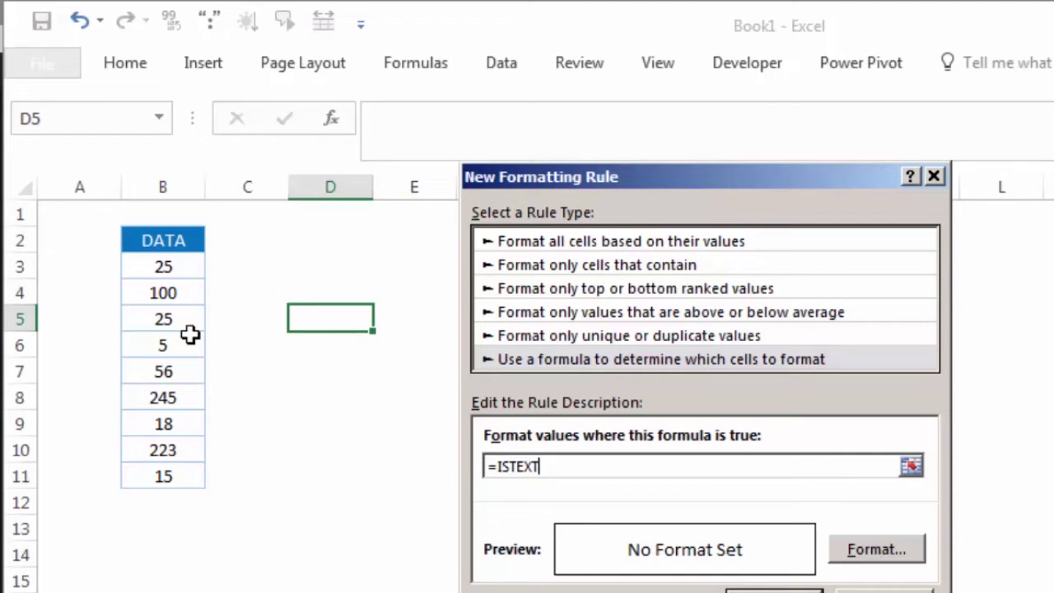
pyautogui.write('(')
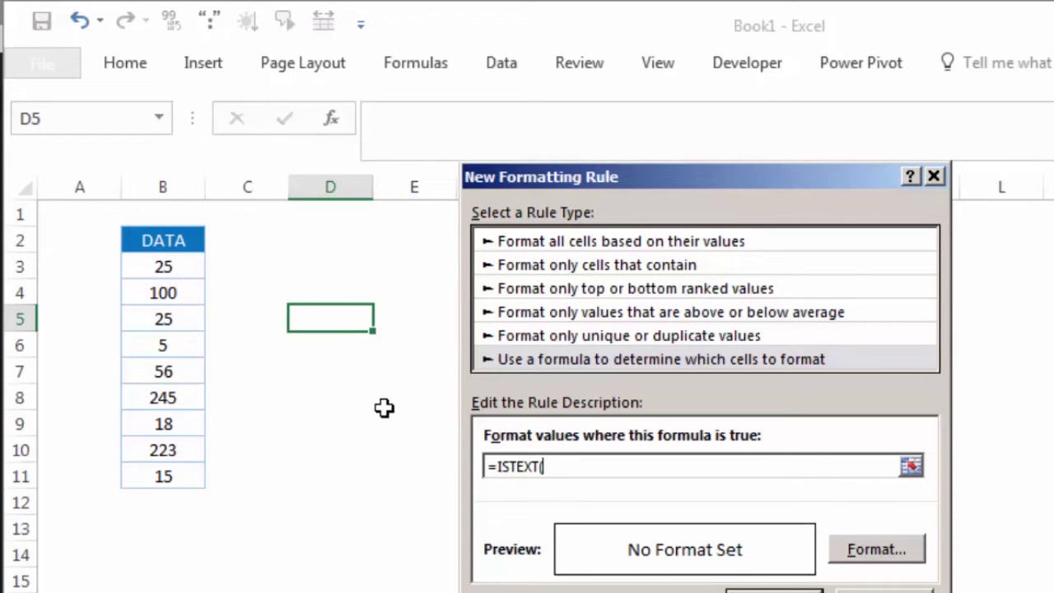
pyautogui.write('B3)')
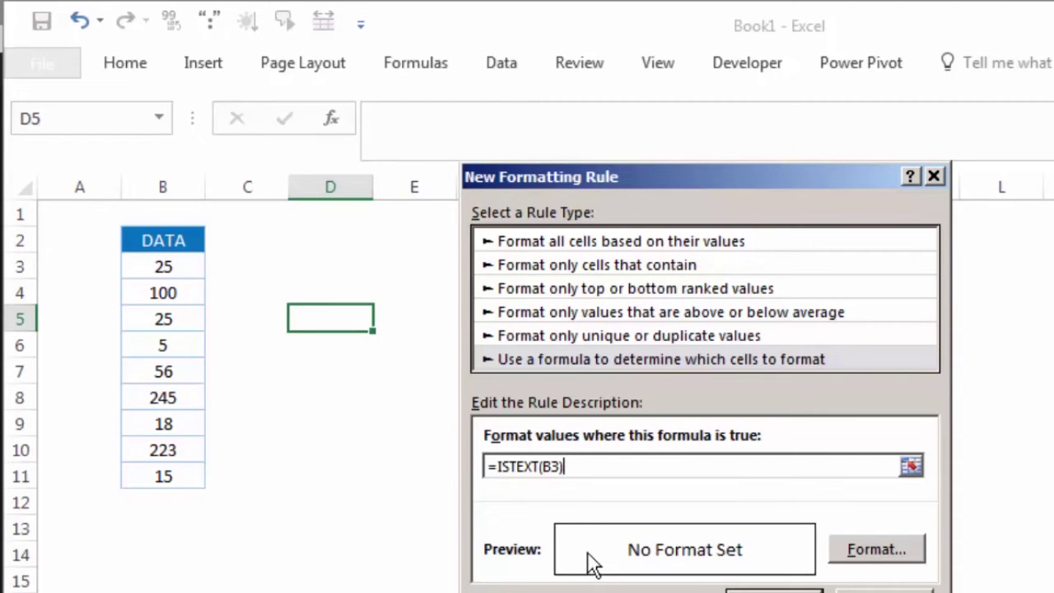
# In the rule's Format Cells dialog, pick the light blue swatch on the Fill tab.
pyautogui.click(871, 549)
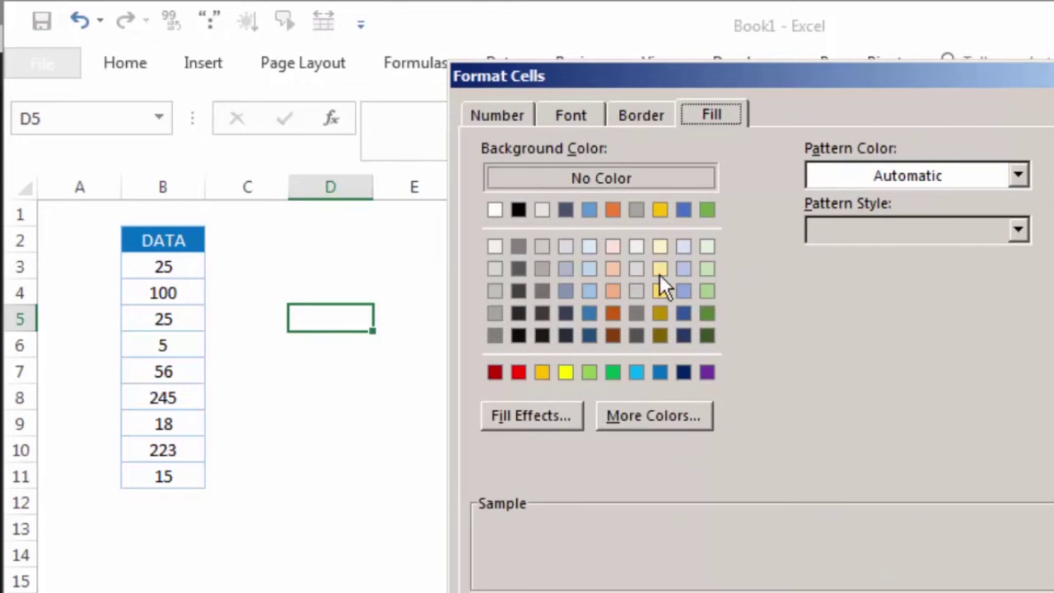
pyautogui.click(505, 116)
pyautogui.click(570, 115)
pyautogui.click(640, 115)
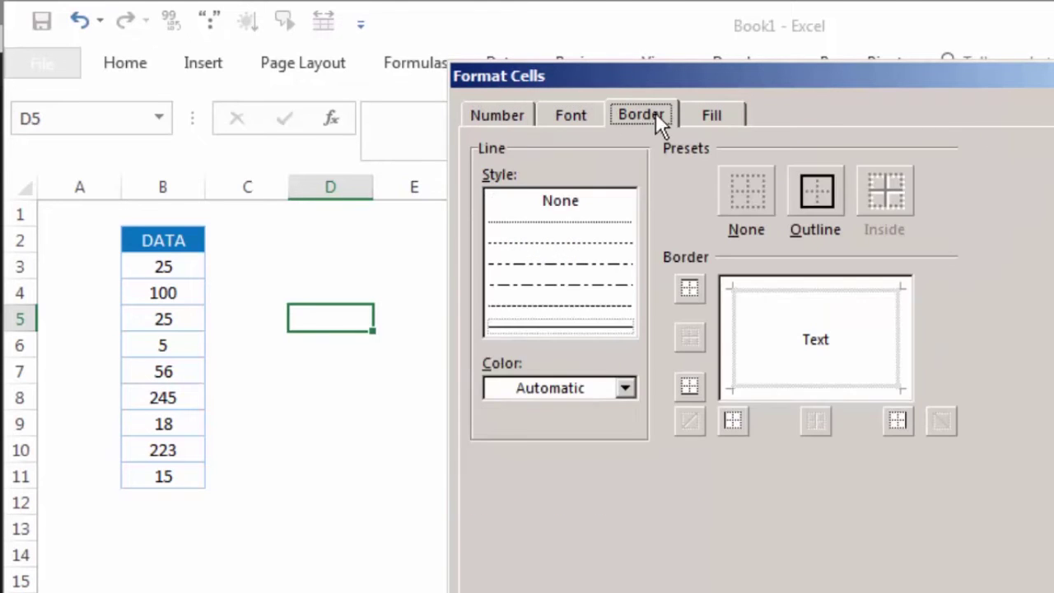
pyautogui.click(695, 117)
pyautogui.click(502, 113)
pyautogui.click(563, 113)
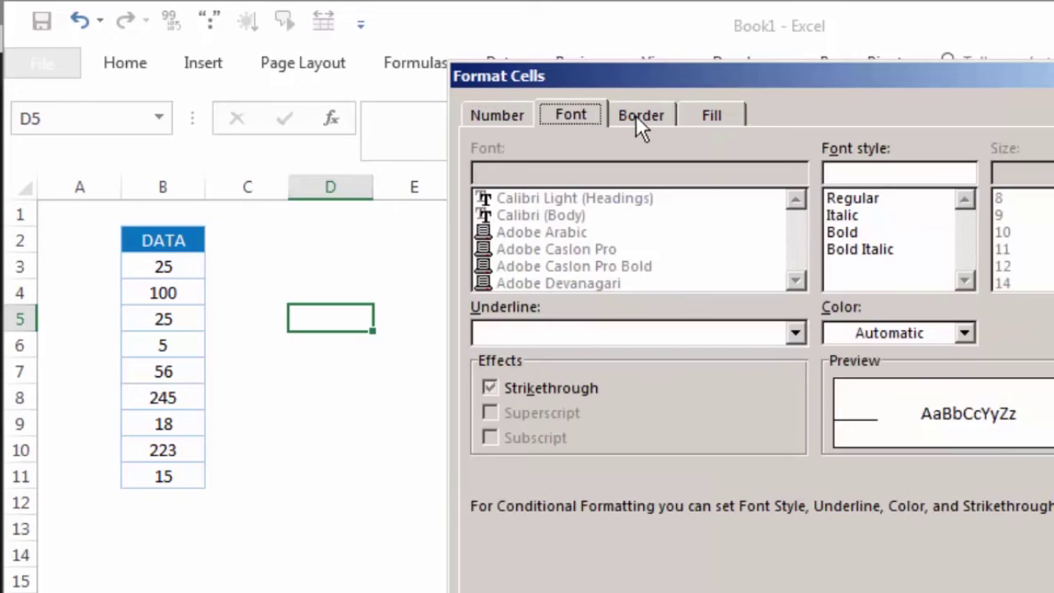
pyautogui.click(642, 116)
pyautogui.click(713, 115)
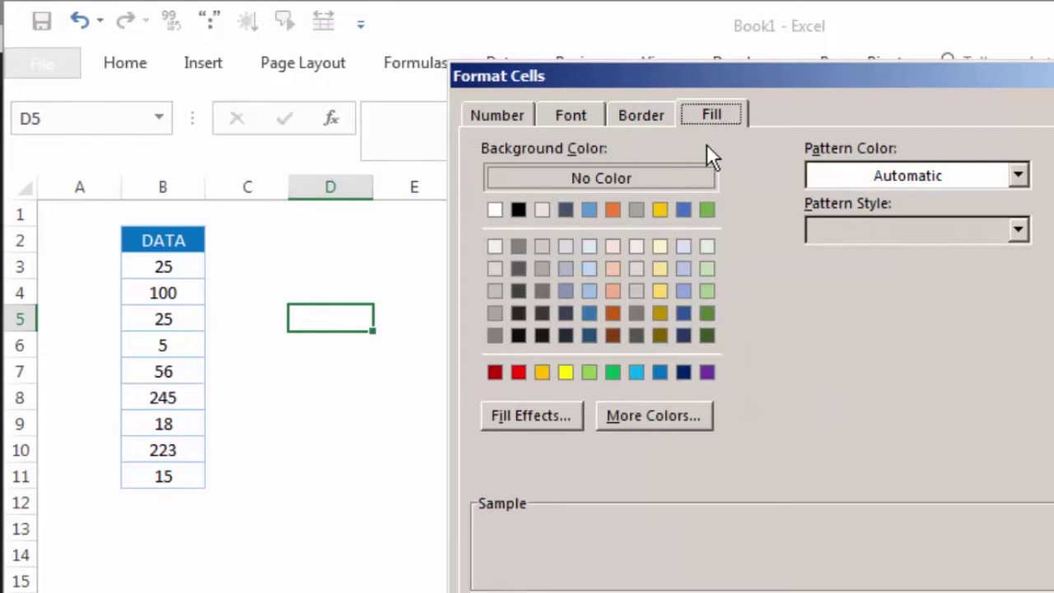
pyautogui.click(590, 291)
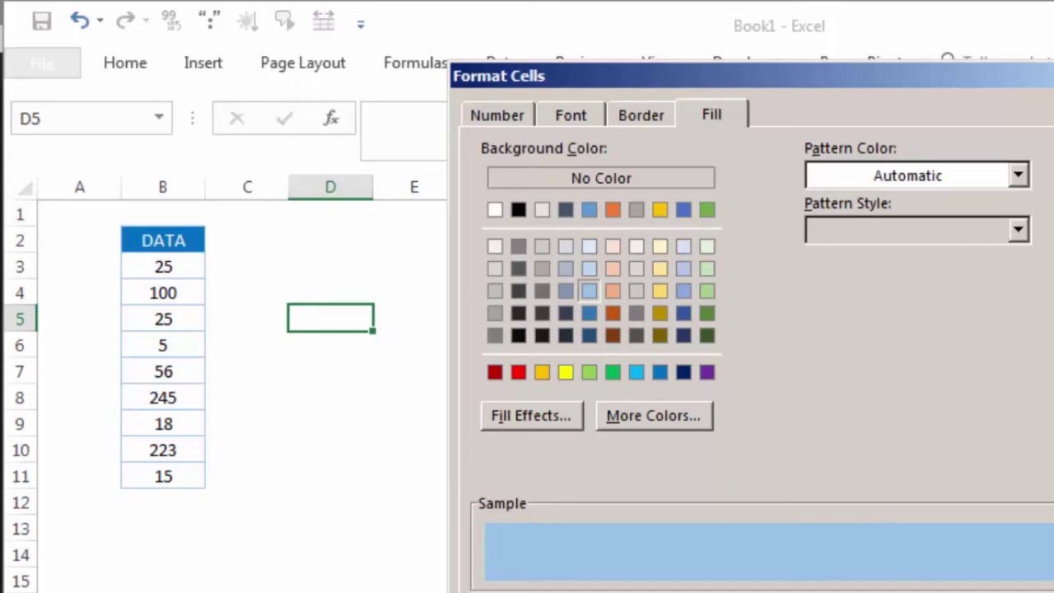
# Save the blue ISTEXT rule, change its Applies to range from D5 to $B$3:$B$11, and apply.
pyautogui.press('Return')
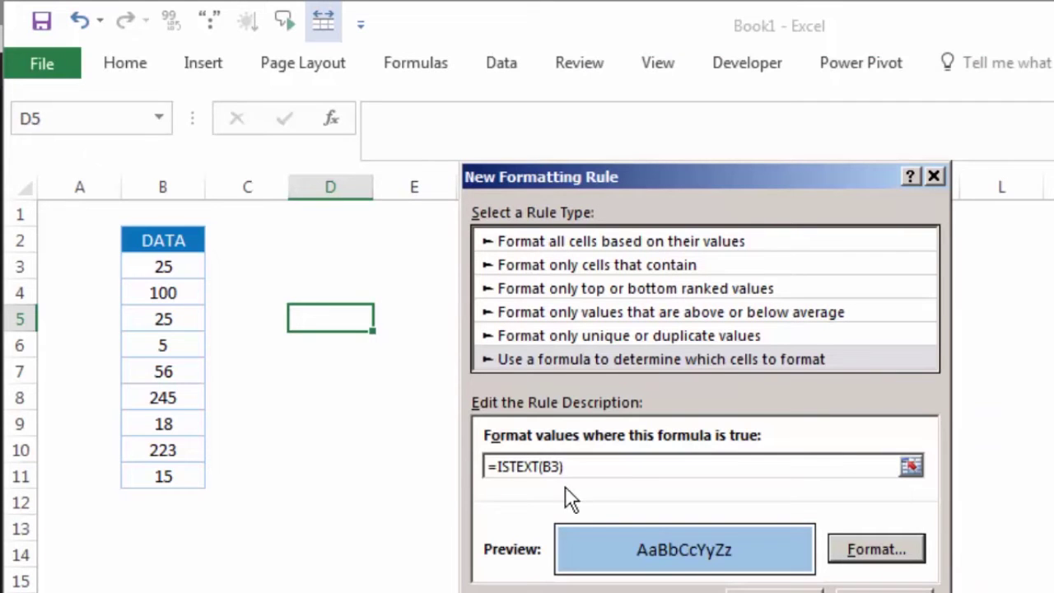
pyautogui.press('Return')
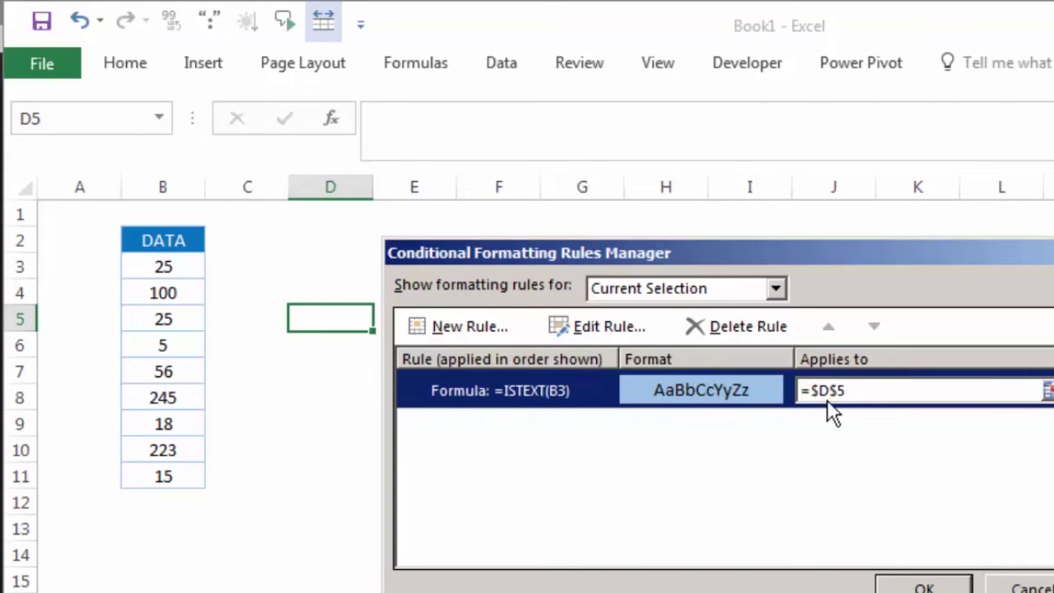
pyautogui.click(847, 390)
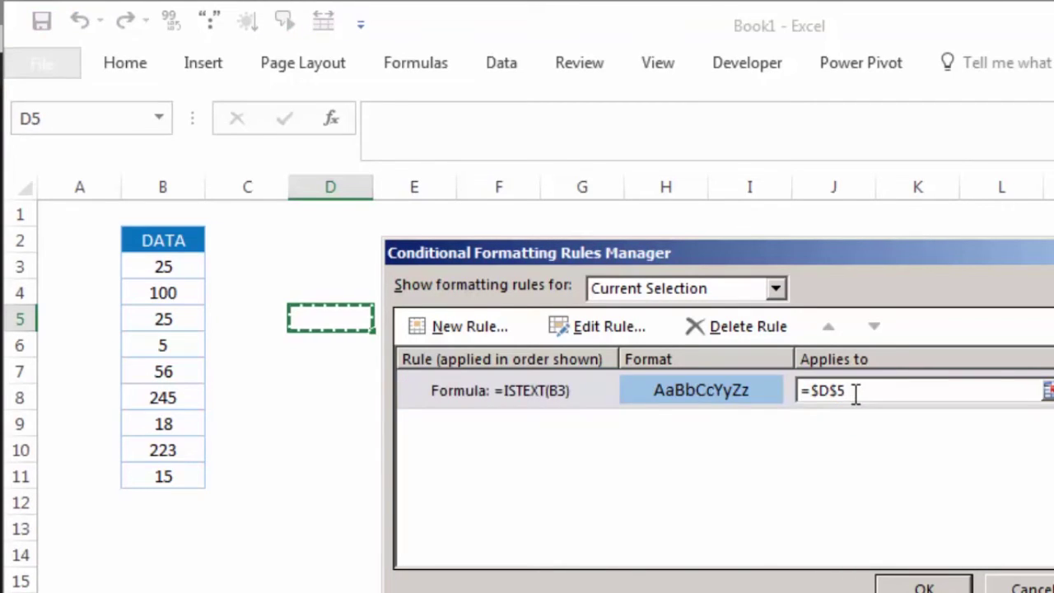
pyautogui.moveTo(847, 390); pyautogui.dragTo(783, 390)
pyautogui.press('Delete')
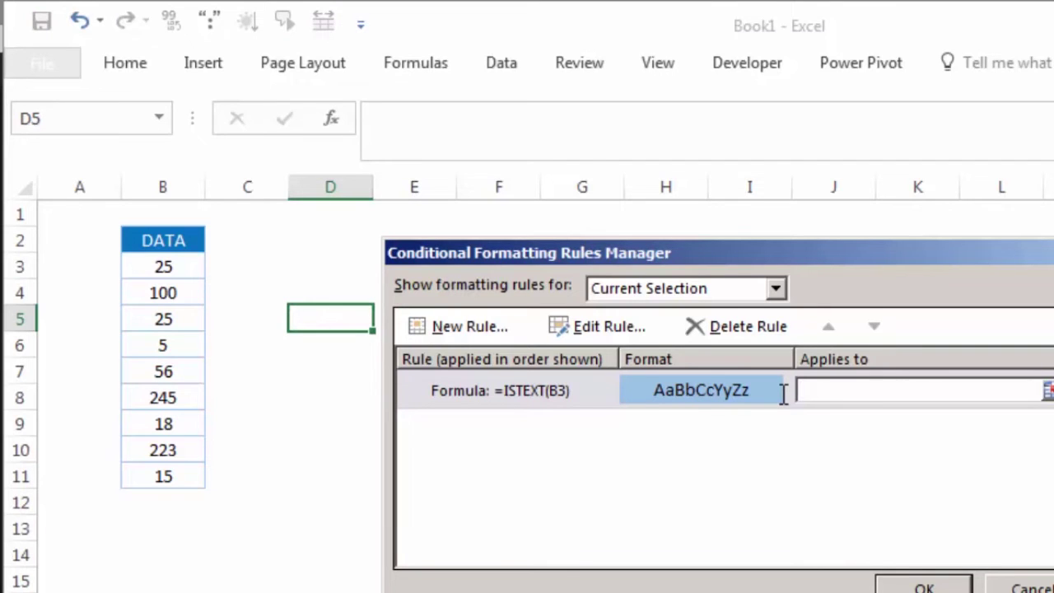
pyautogui.moveTo(189, 267); pyautogui.dragTo(197, 462)
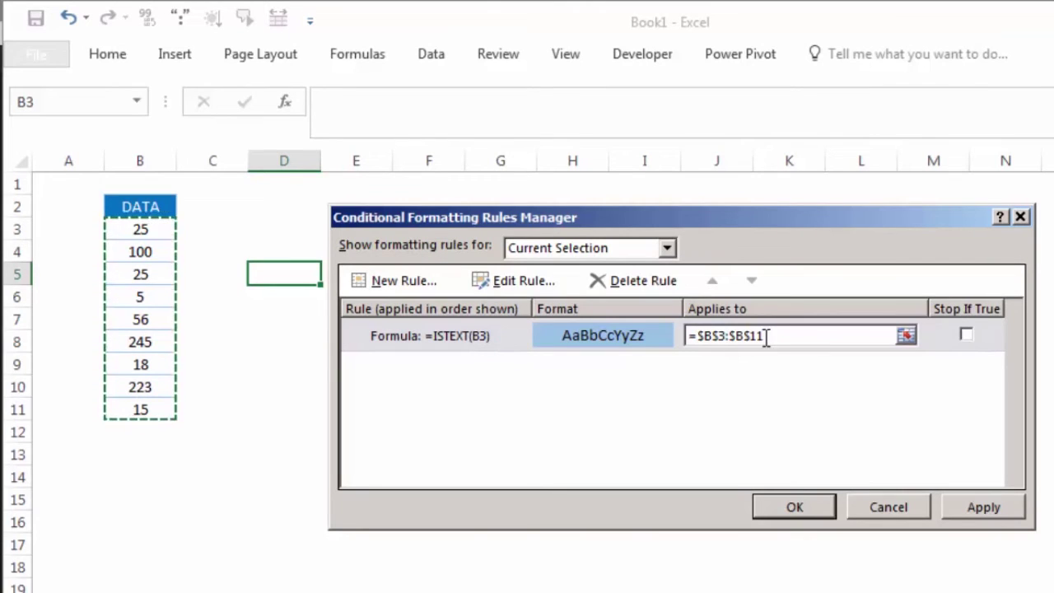
pyautogui.click(970, 498)
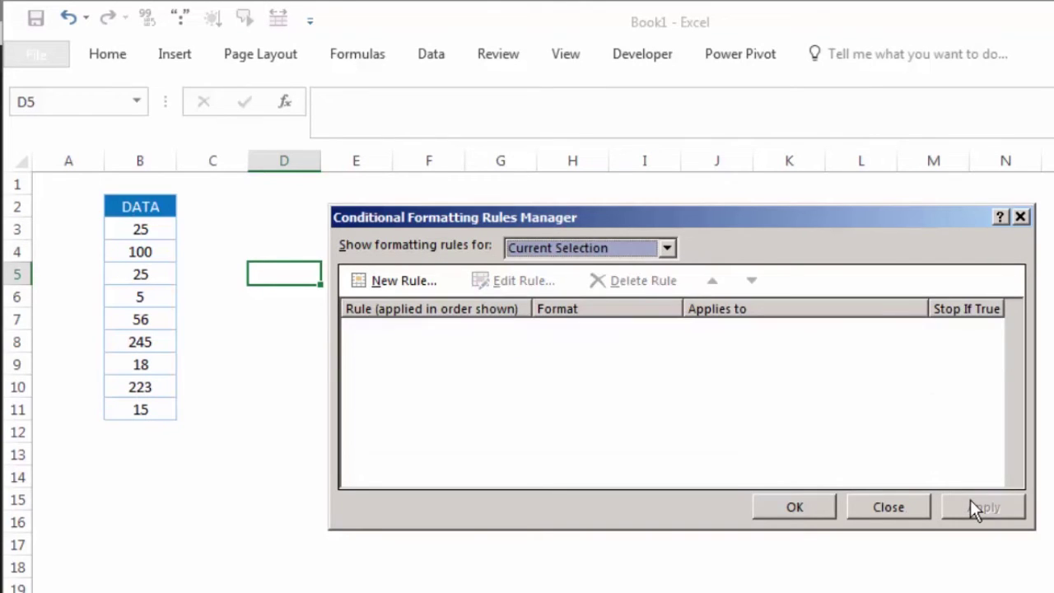
pyautogui.click(757, 504)
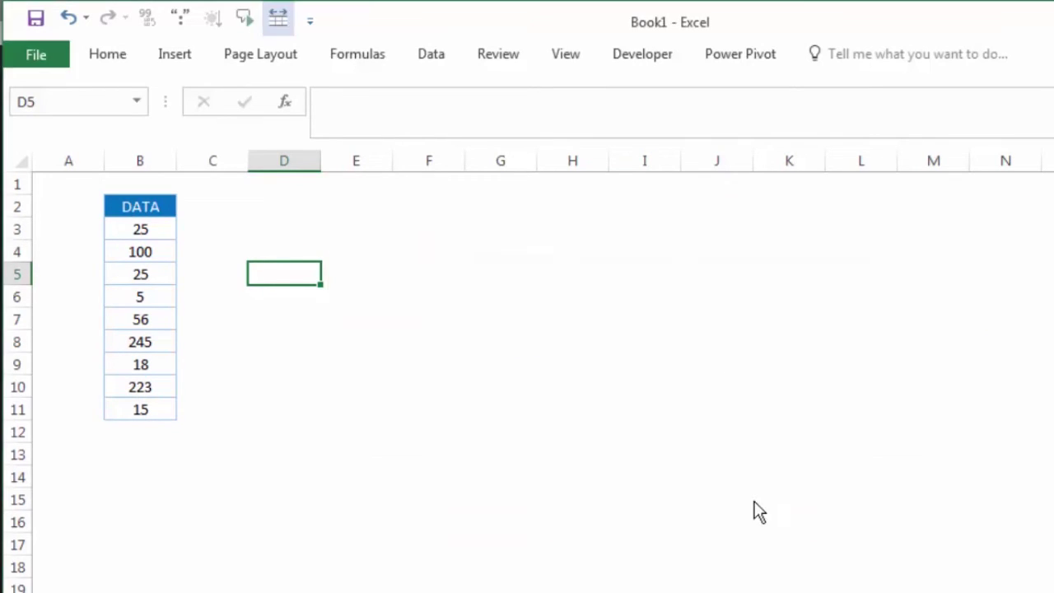
# Select the data cells B3:B11 and open the Conditional Formatting menu.
pyautogui.moveTo(150, 226); pyautogui.dragTo(146, 409)
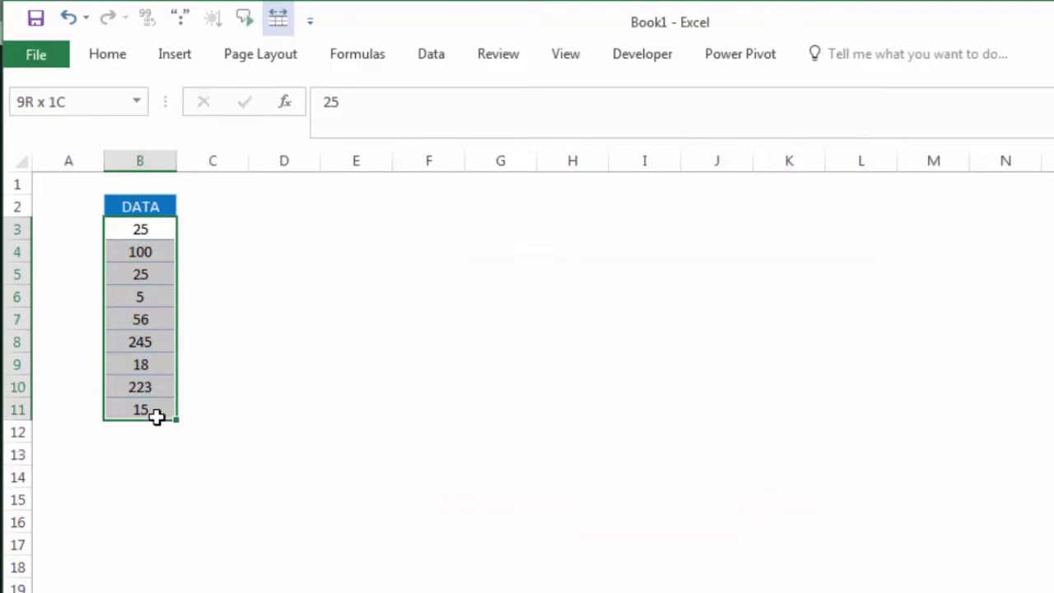
pyautogui.click(107, 54)
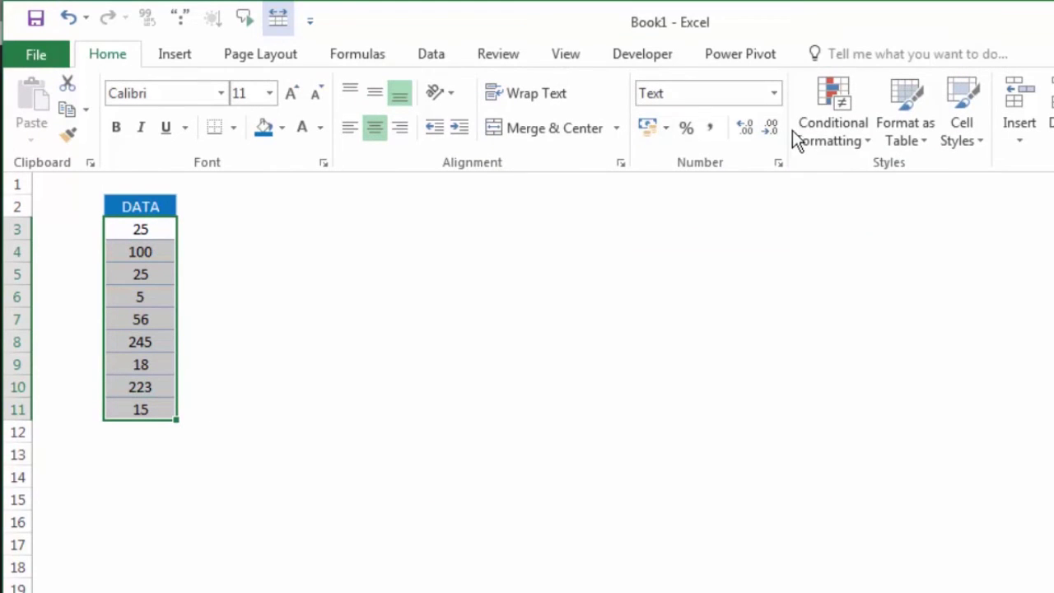
pyautogui.click(815, 124)
# Edit the ISTEXT rule and change its formula to =ISTEXT($B3).
pyautogui.click(854, 462)
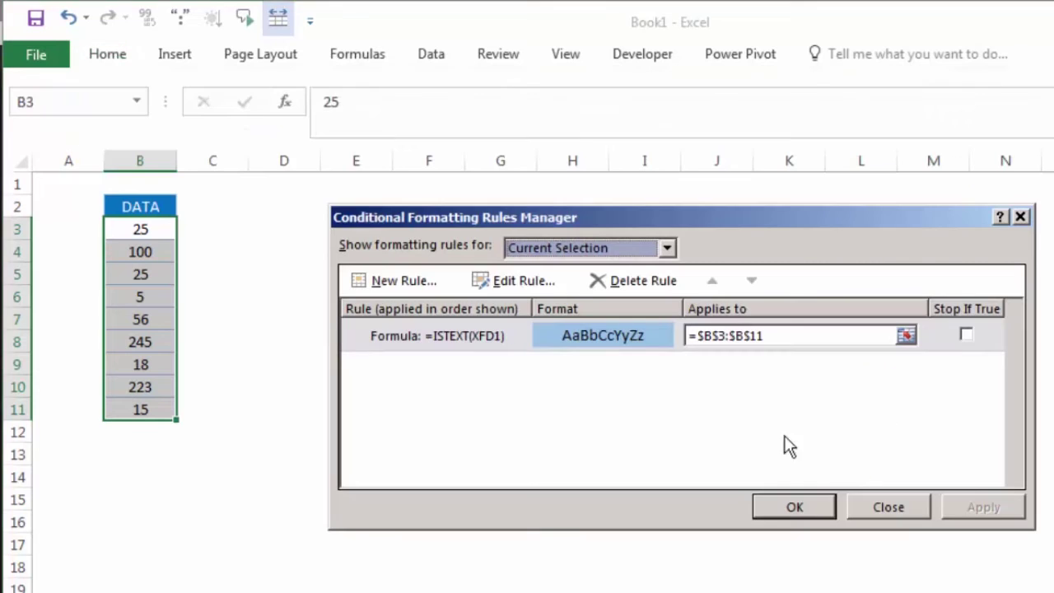
pyautogui.click(611, 330)
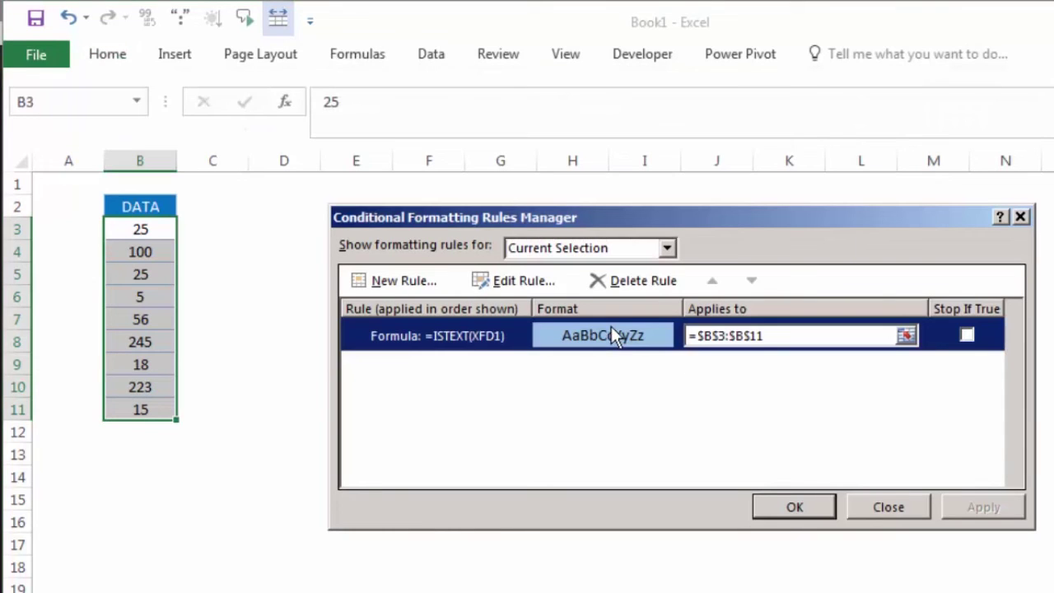
pyautogui.click(499, 280)
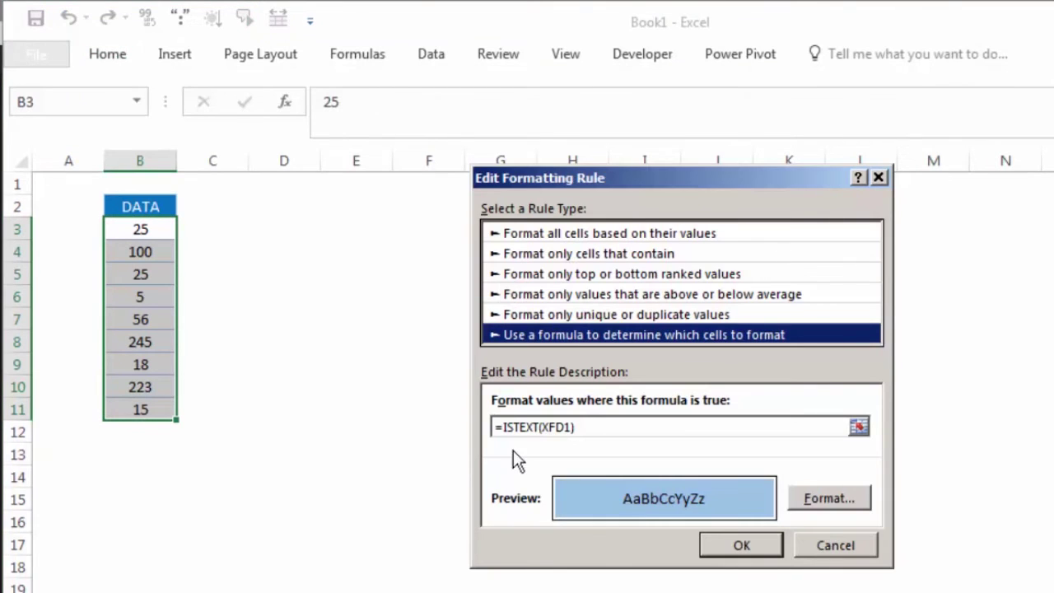
pyautogui.click(577, 434)
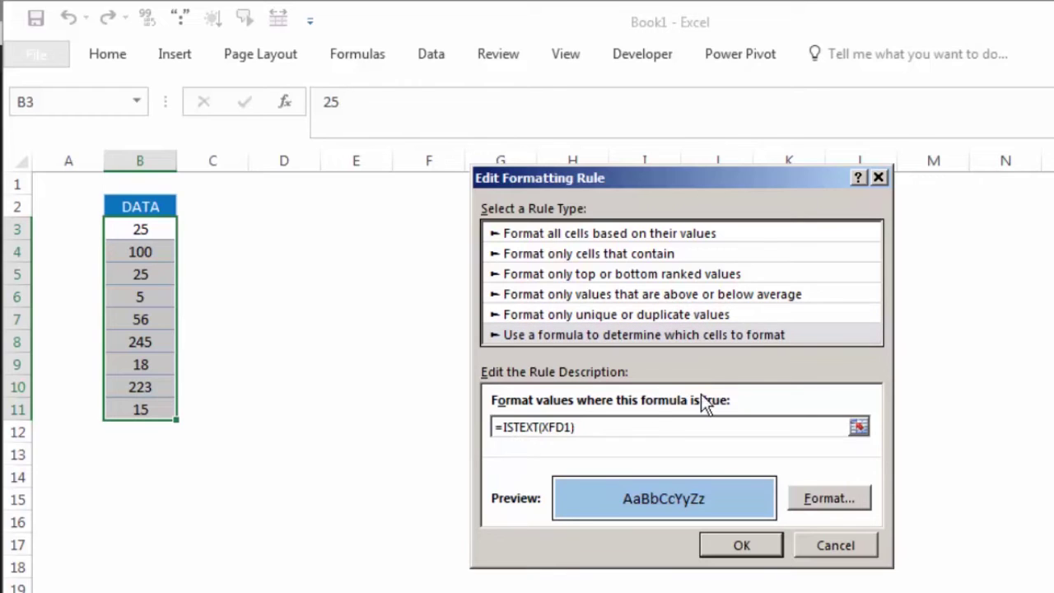
pyautogui.write('+')
pyautogui.press('Left')
pyautogui.press('BackSpace')
pyautogui.press('BackSpace')
pyautogui.press('BackSpace')
pyautogui.press('BackSpace')
pyautogui.press('BackSpace')
pyautogui.press('BackSpace')
pyautogui.press('BackSpace')
pyautogui.press('BackSpace')
pyautogui.press('BackSpace')
pyautogui.press('BackSpace')
pyautogui.click(118, 229)
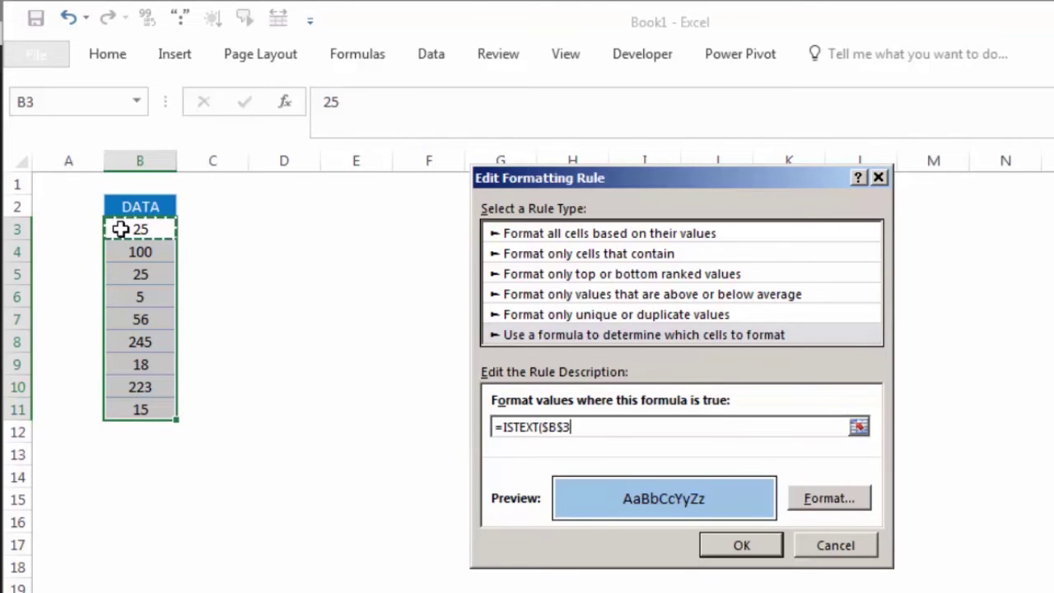
pyautogui.press('BackSpace')
pyautogui.press('BackSpace')
pyautogui.write('3')
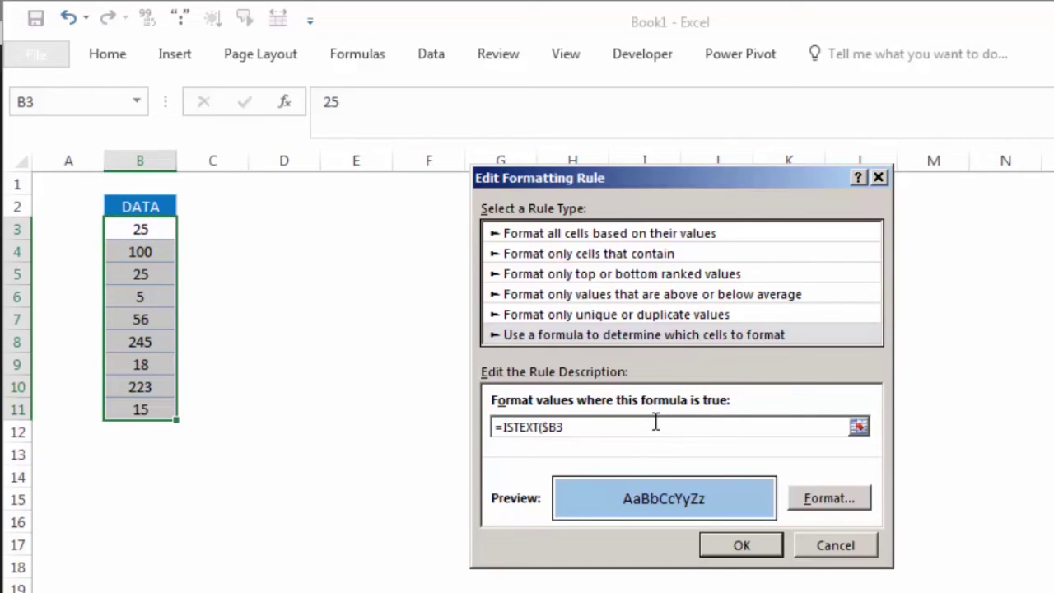
pyautogui.write(')')
# Confirm and apply the corrected rule so 25, 5 and 223 turn light blue.
pyautogui.click(745, 543)
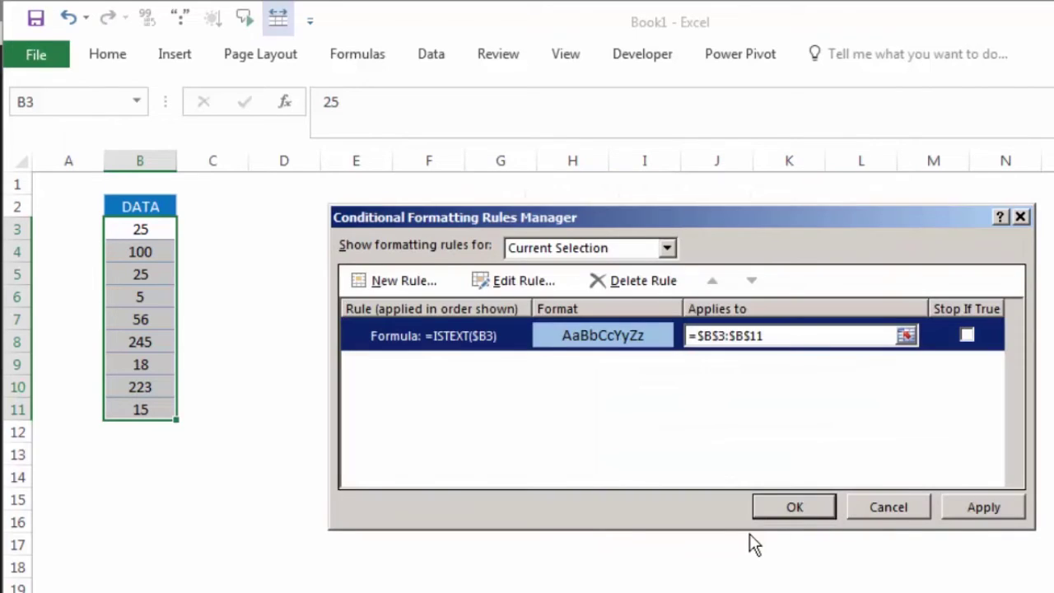
pyautogui.click(956, 509)
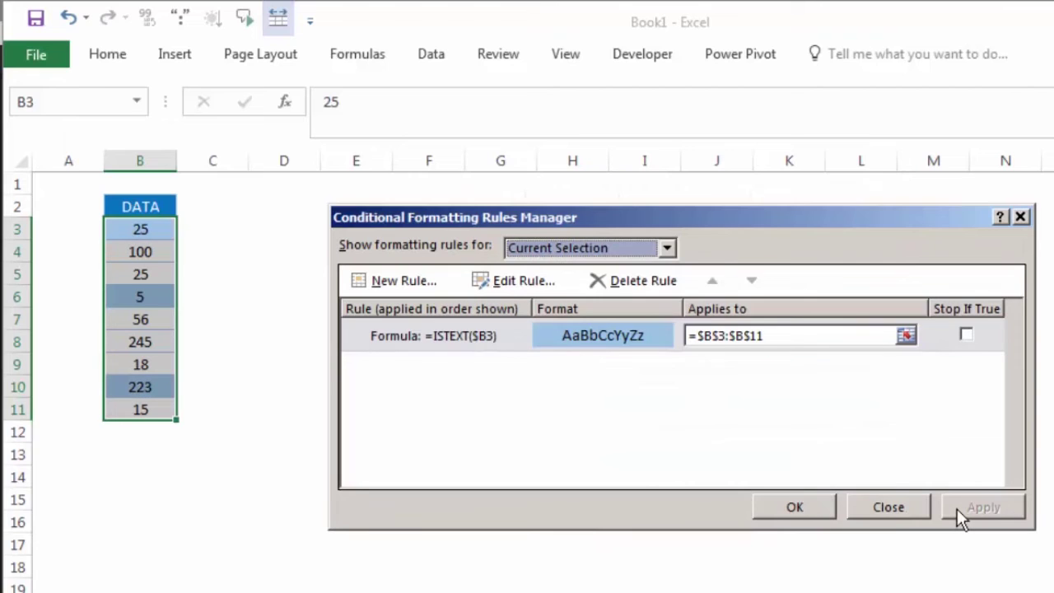
pyautogui.click(793, 507)
pyautogui.click(417, 454)
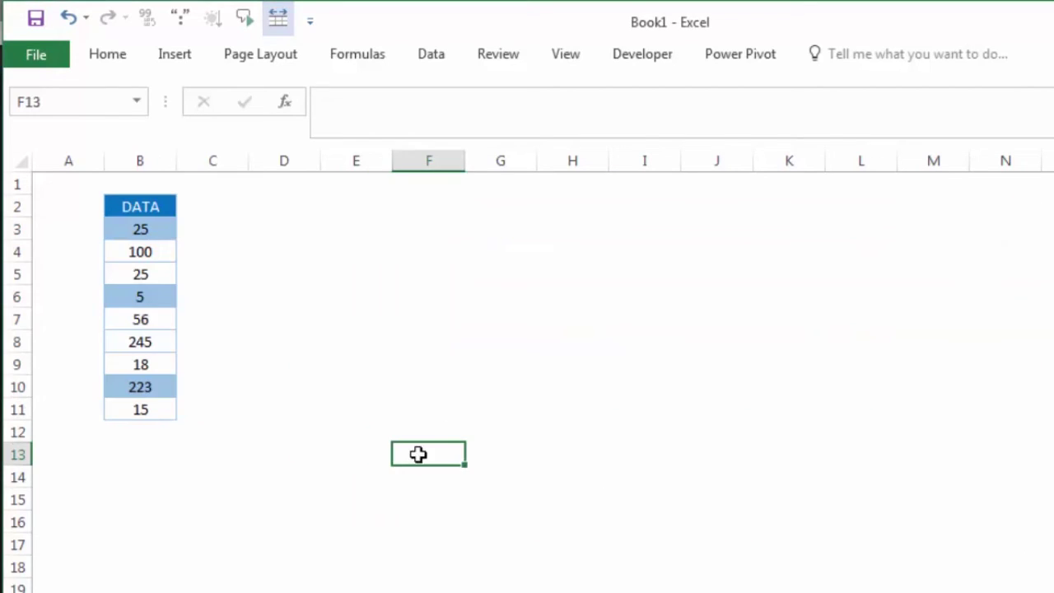
pyautogui.click(139, 241)
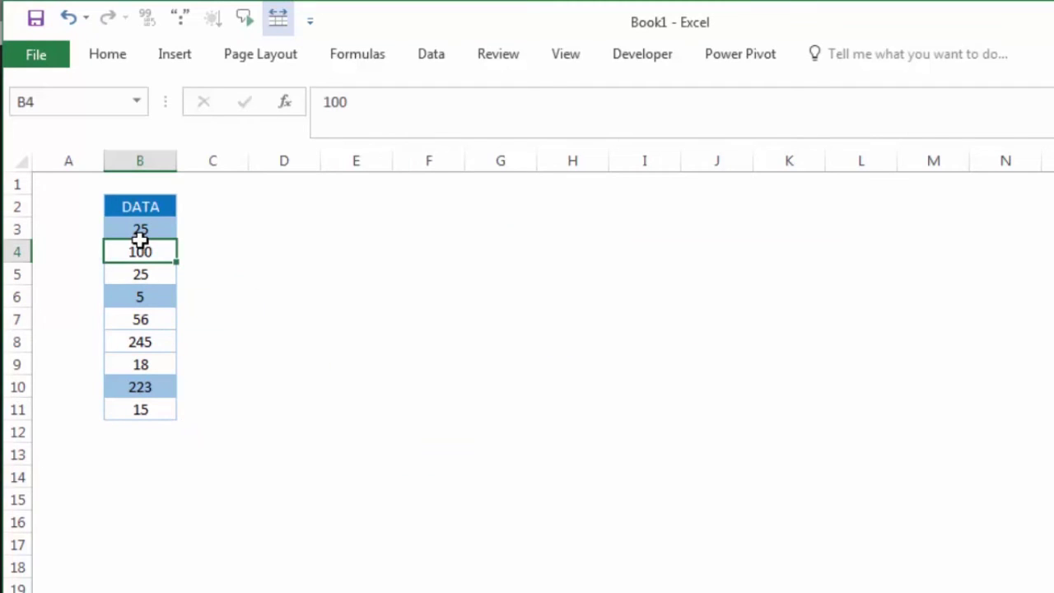
pyautogui.click(141, 232)
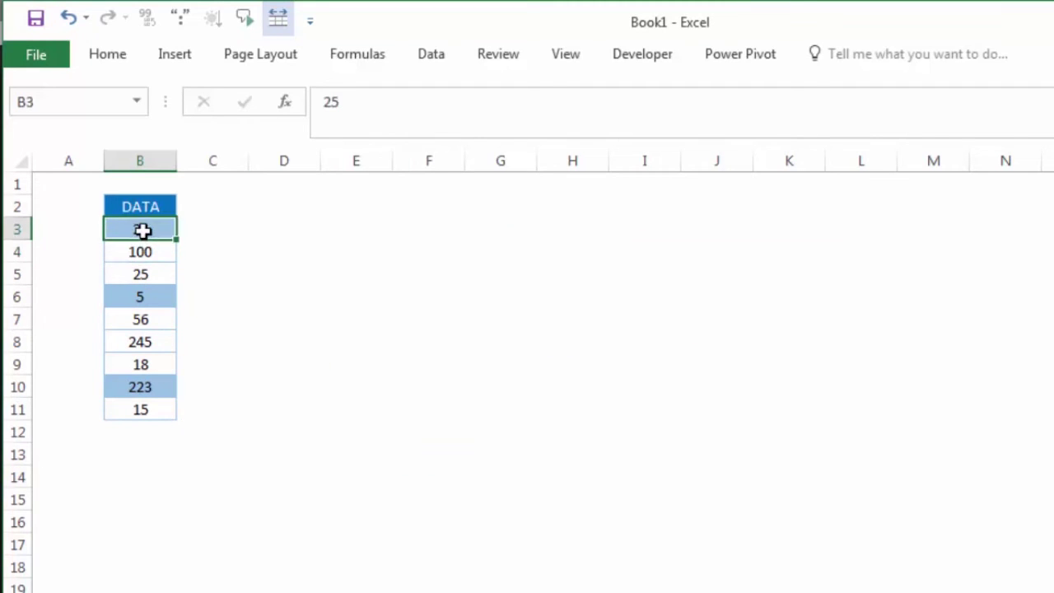
pyautogui.click(115, 294)
pyautogui.click(183, 381)
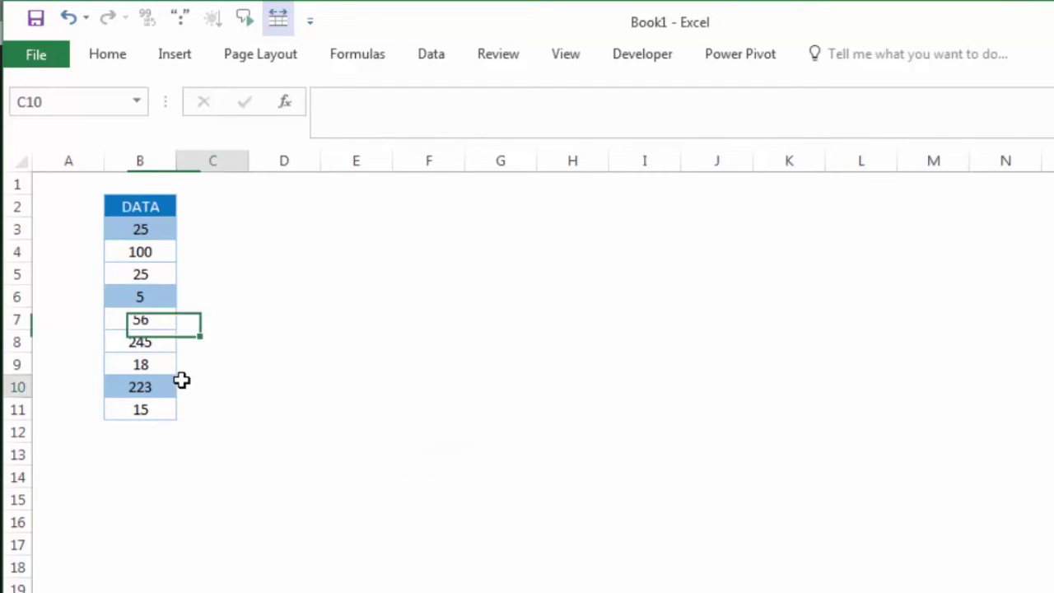
pyautogui.click(229, 227)
pyautogui.click(255, 242)
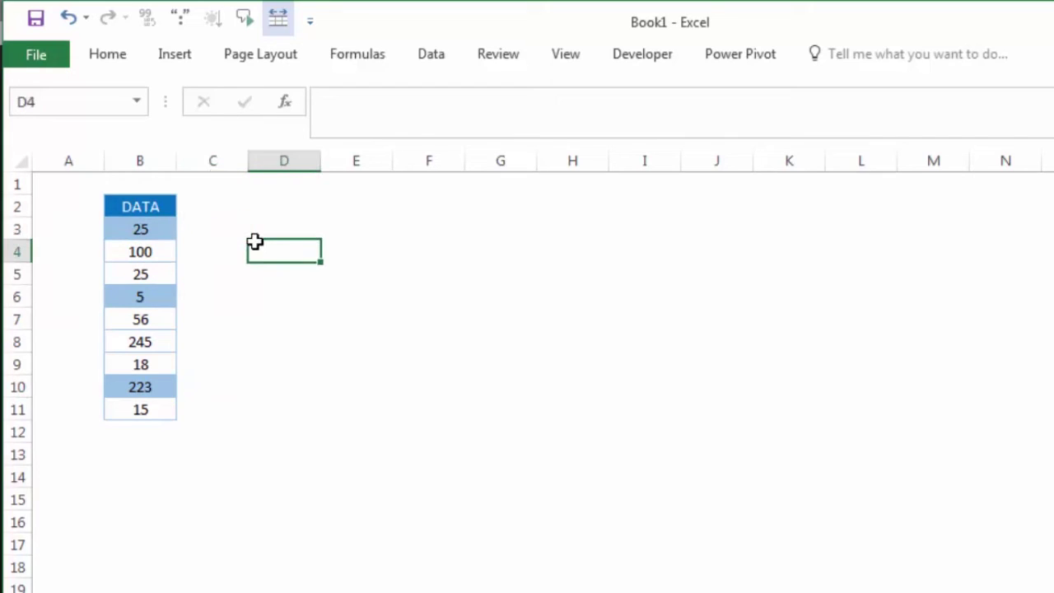
pyautogui.click(207, 224)
pyautogui.click(169, 301)
pyautogui.click(163, 392)
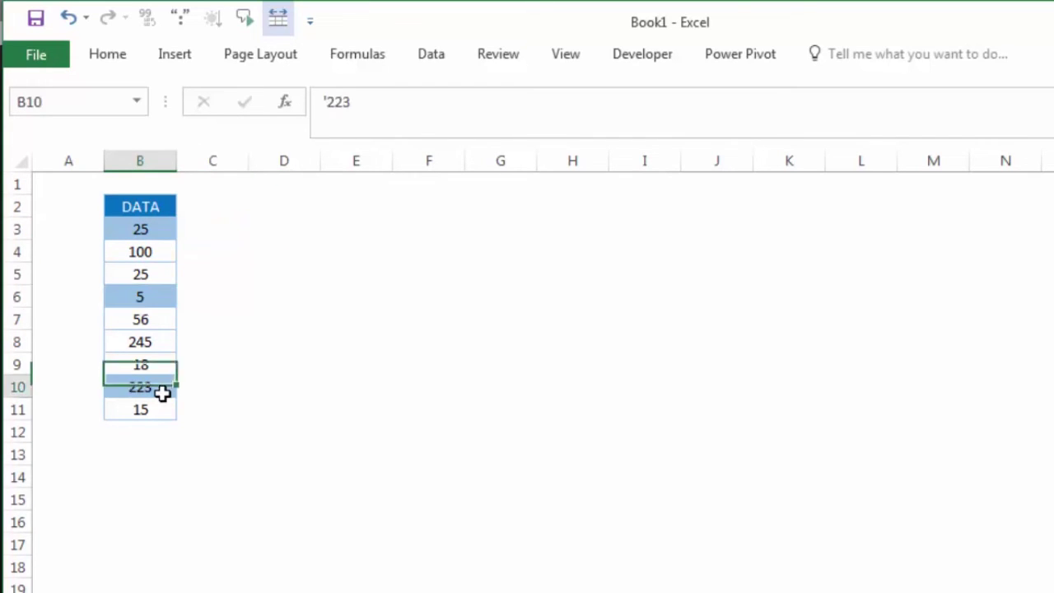
pyautogui.click(154, 325)
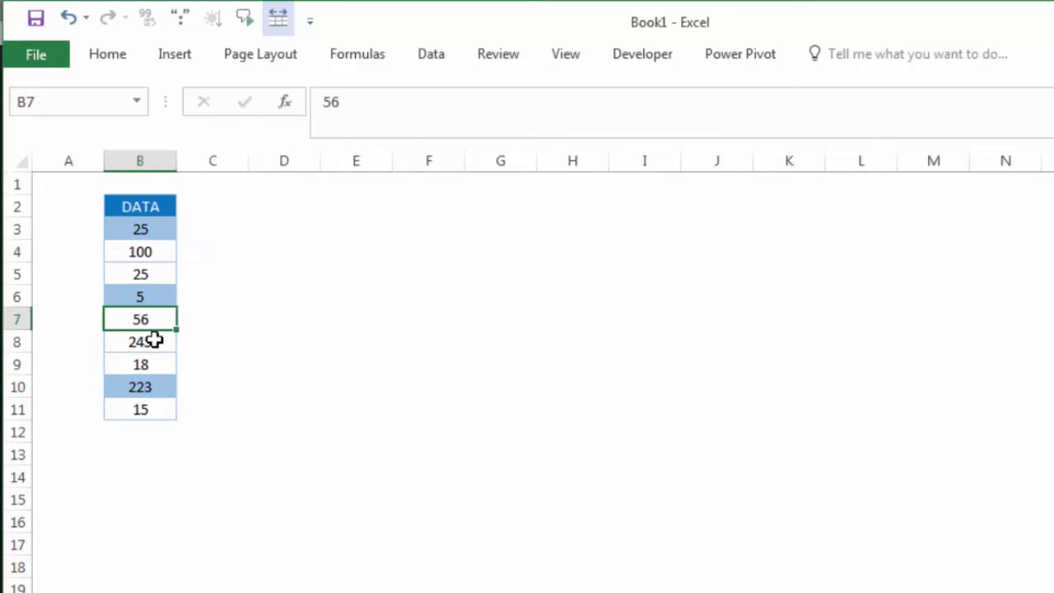
pyautogui.click(155, 340)
pyautogui.click(155, 359)
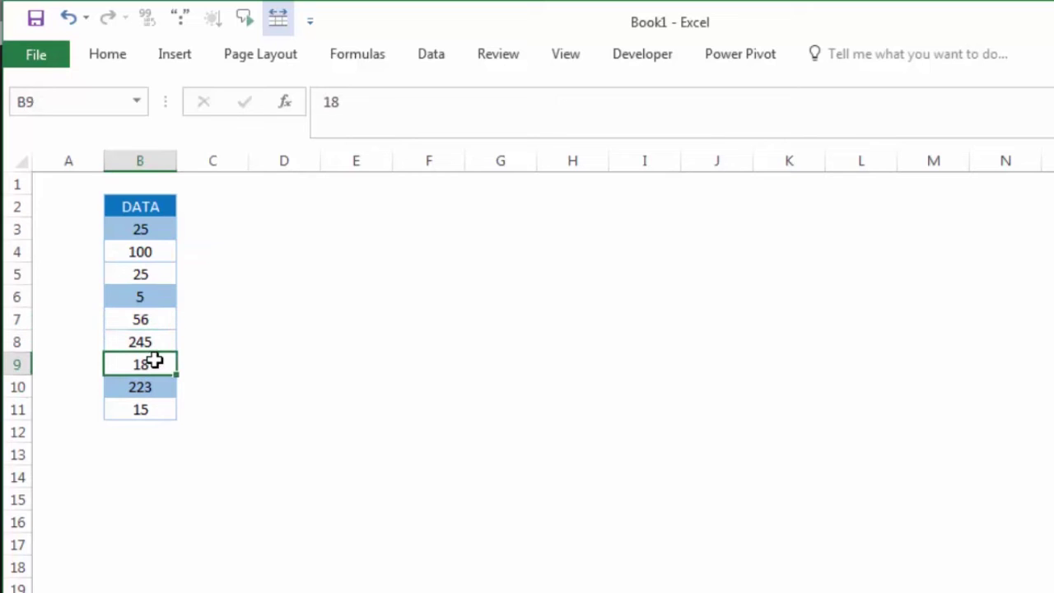
pyautogui.click(343, 228)
pyautogui.click(144, 251)
pyautogui.click(144, 266)
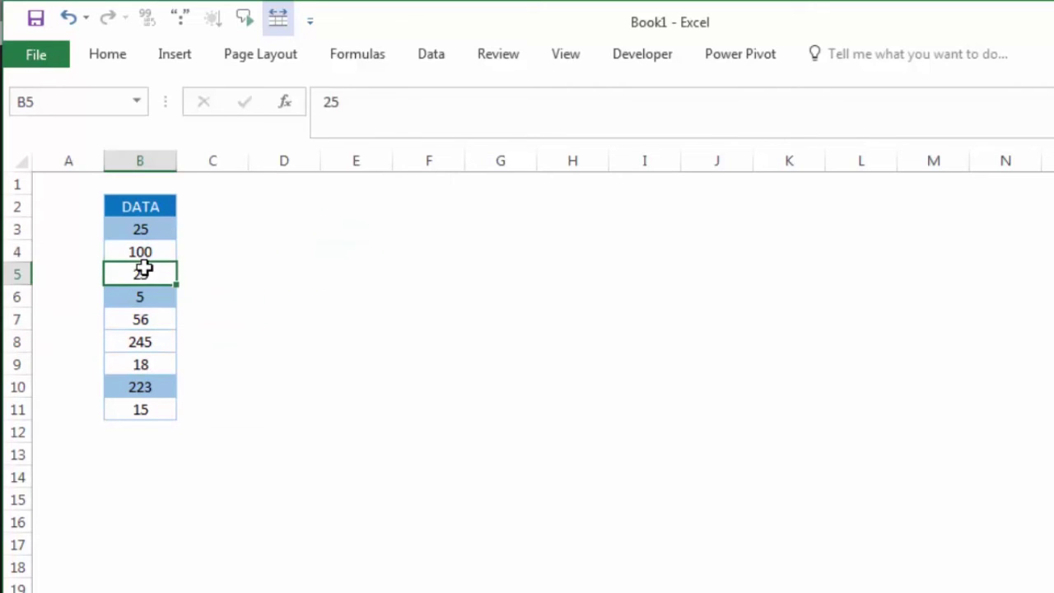
# Select B3:B11 and start a new formula-based rule from the Rules Manager.
pyautogui.moveTo(146, 233); pyautogui.dragTo(143, 412)
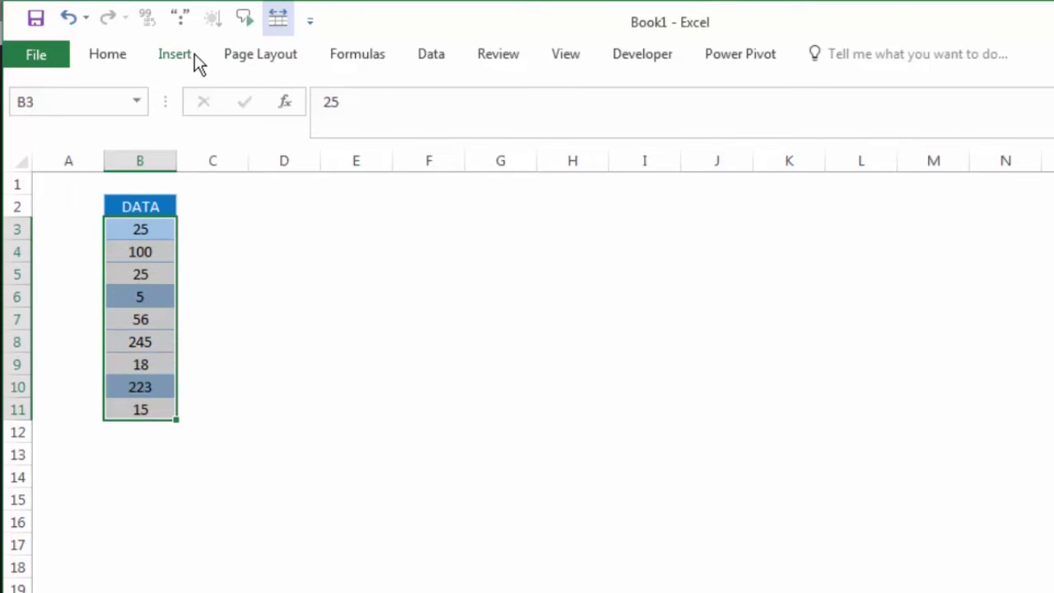
pyautogui.click(123, 58)
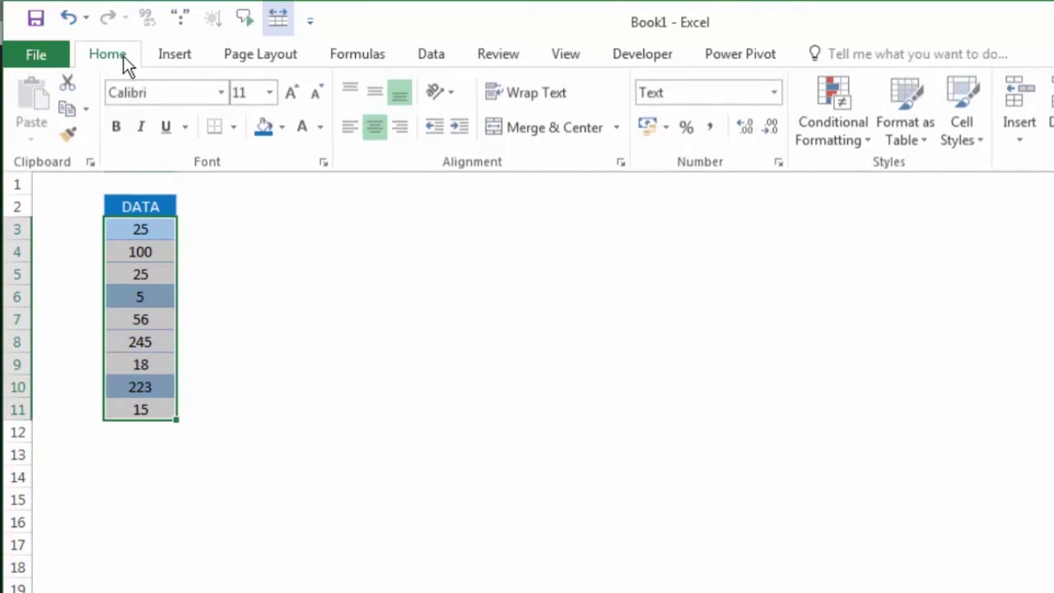
pyautogui.click(834, 132)
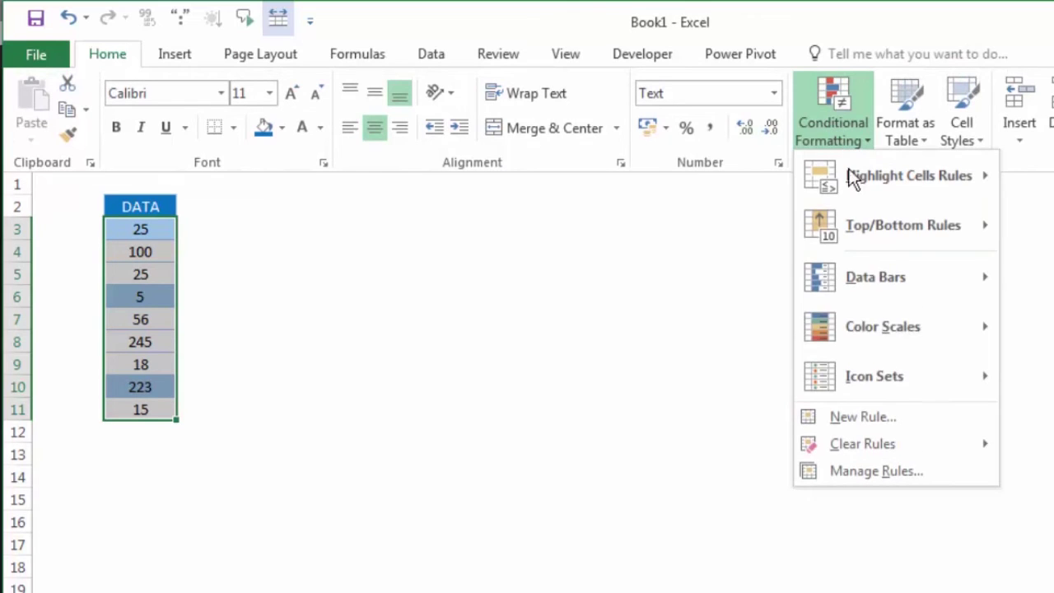
pyautogui.click(890, 470)
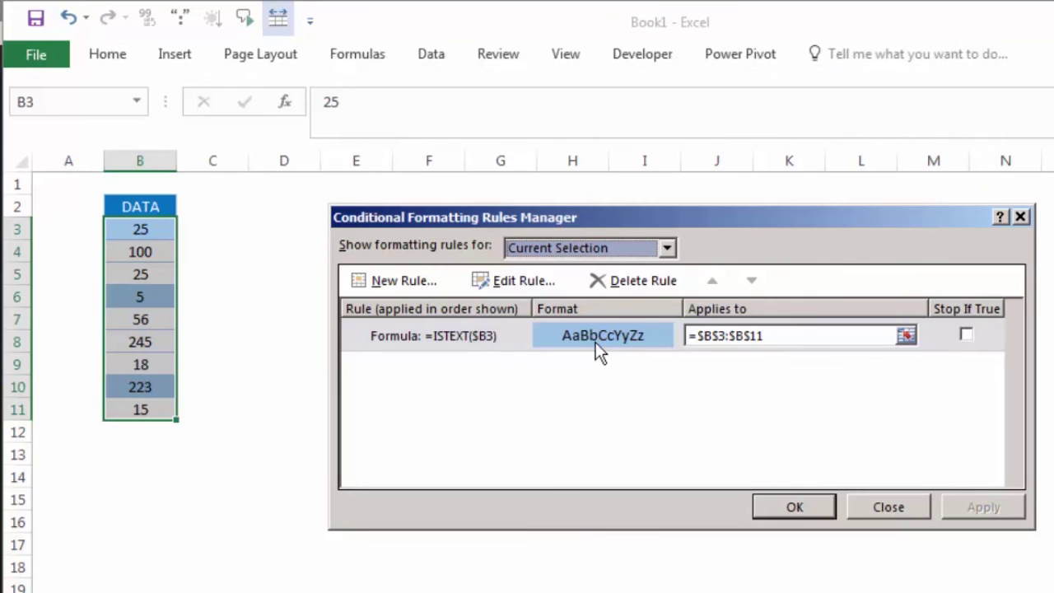
pyautogui.click(404, 284)
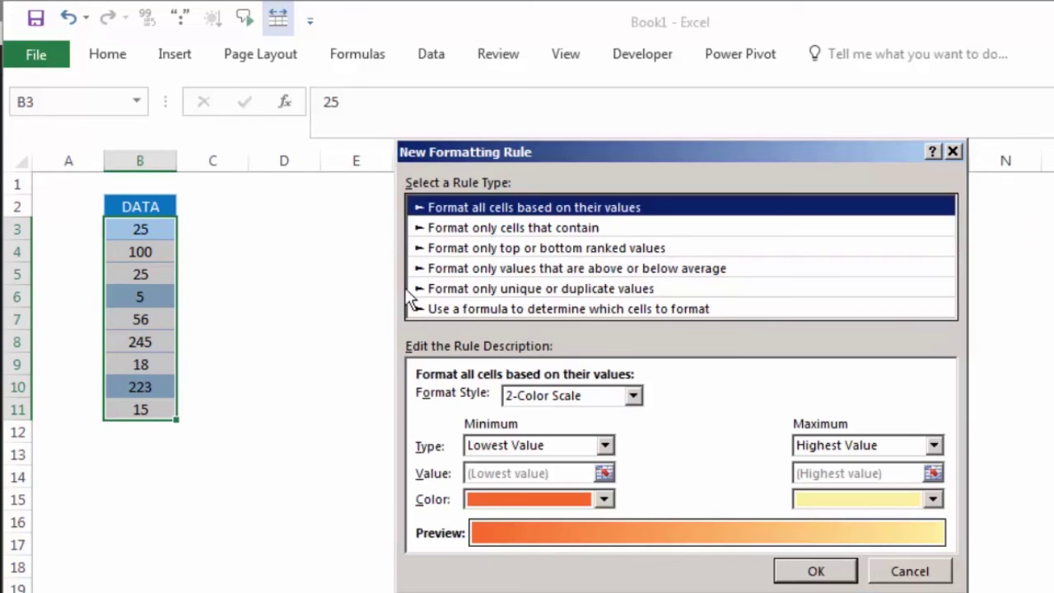
pyautogui.click(522, 308)
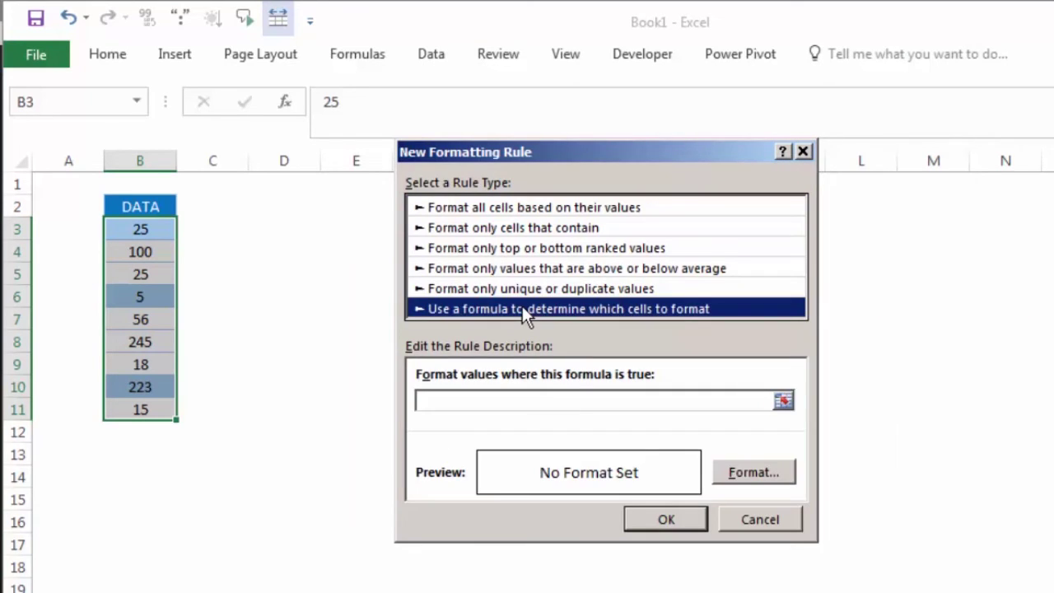
# Enter the rule formula =ISNUMBER($B3).
pyautogui.click(552, 402)
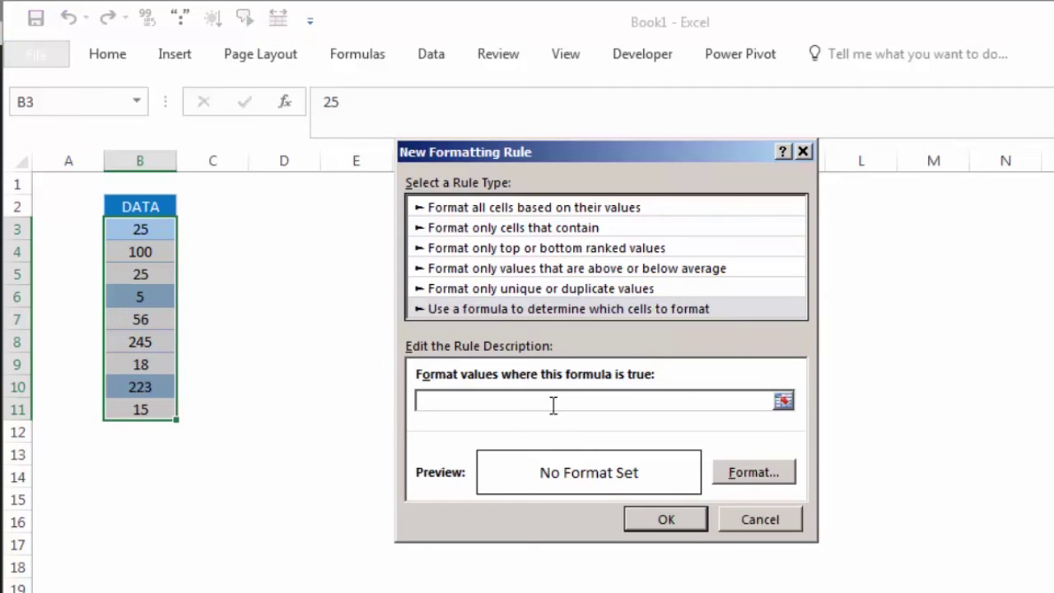
pyautogui.write('=')
pyautogui.write('ISNUMB')
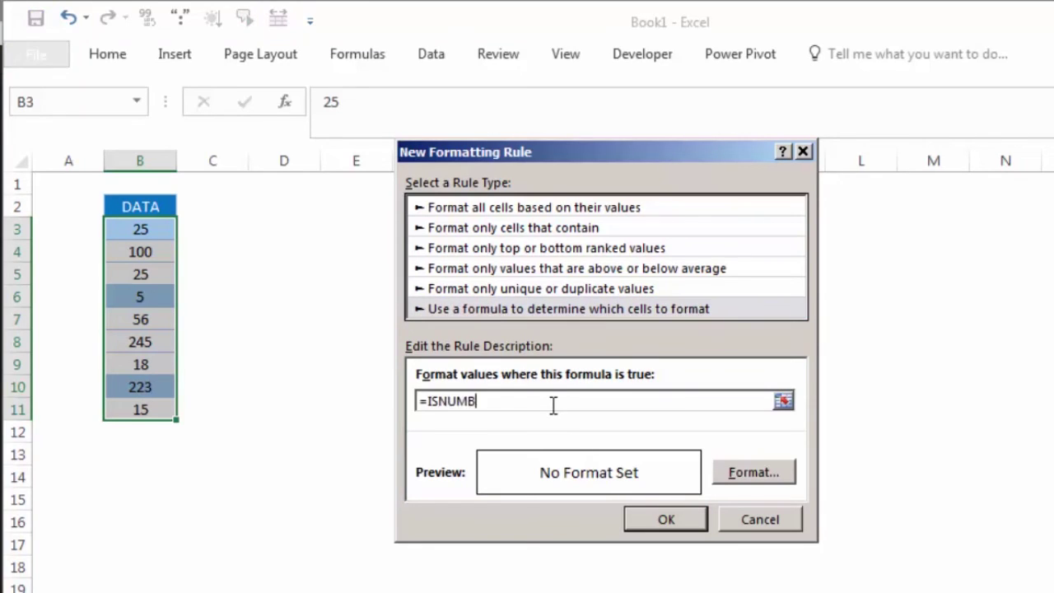
pyautogui.write('ER(')
pyautogui.click(160, 229)
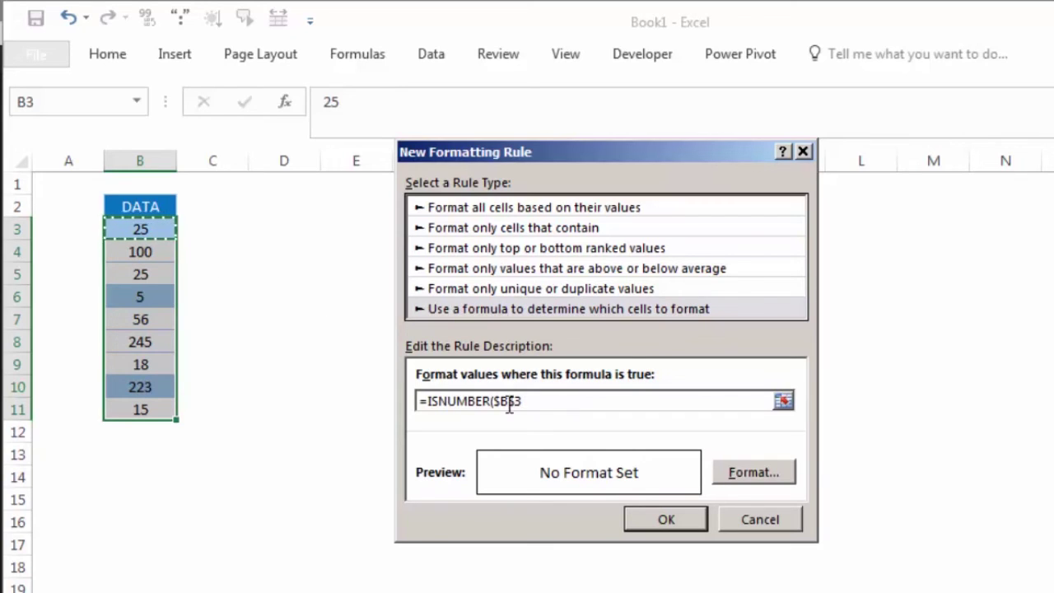
pyautogui.click(561, 401)
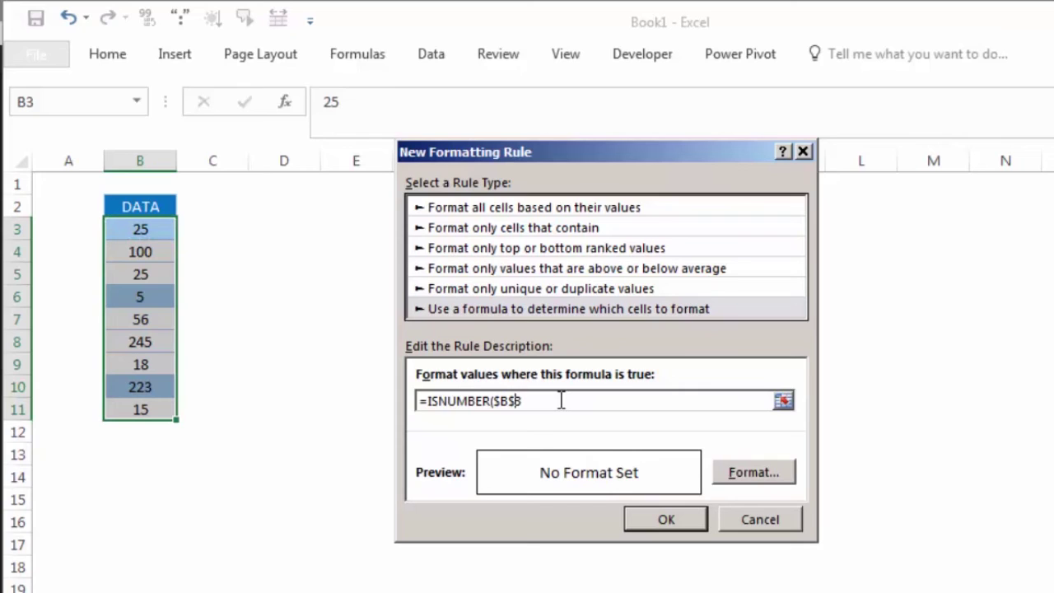
pyautogui.press('Left')
pyautogui.press('BackSpace')
pyautogui.write(')')
# Set the rule's format to a gold background fill.
pyautogui.click(738, 474)
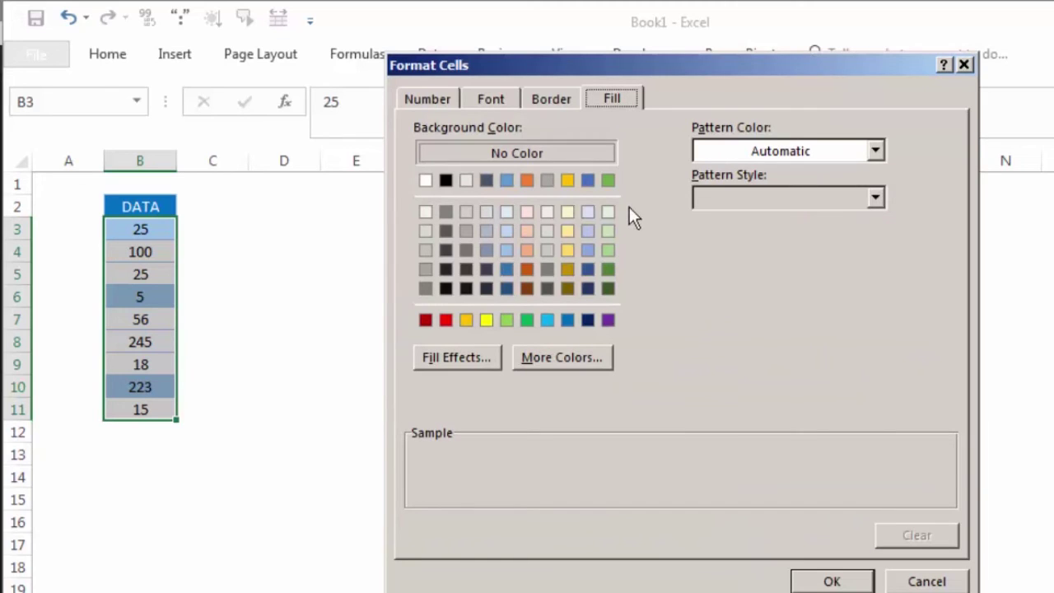
pyautogui.click(571, 245)
pyautogui.click(833, 583)
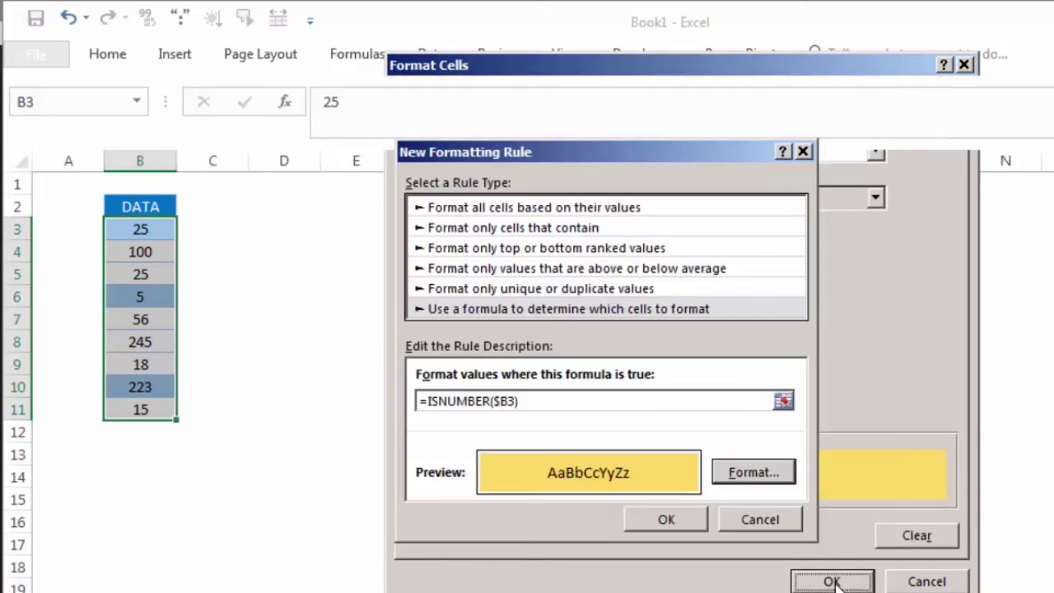
# Add the gold ISNUMBER rule and apply it to $B$3:$B$11.
pyautogui.click(690, 521)
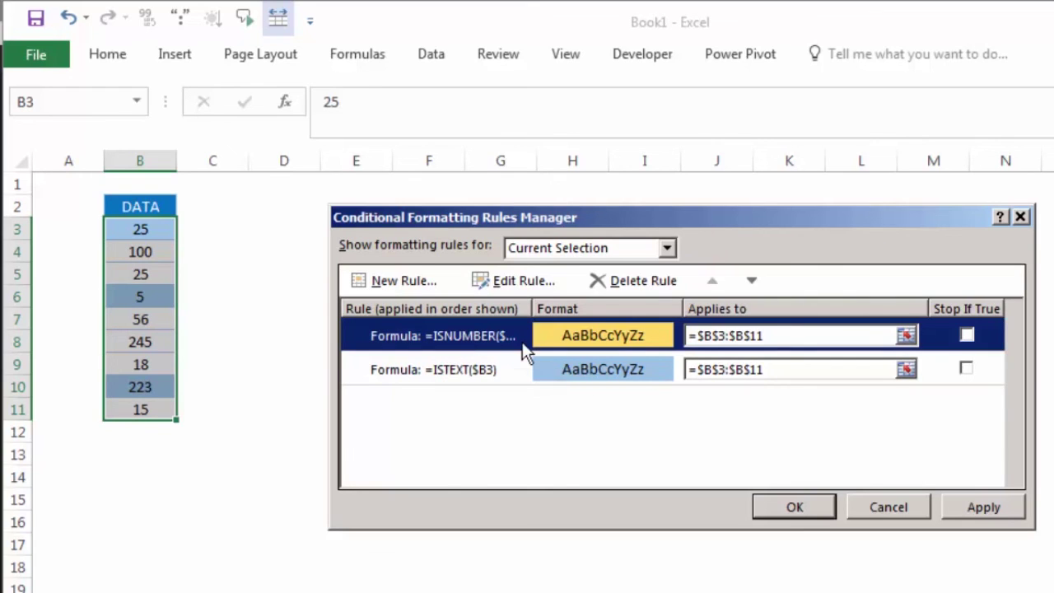
pyautogui.click(969, 504)
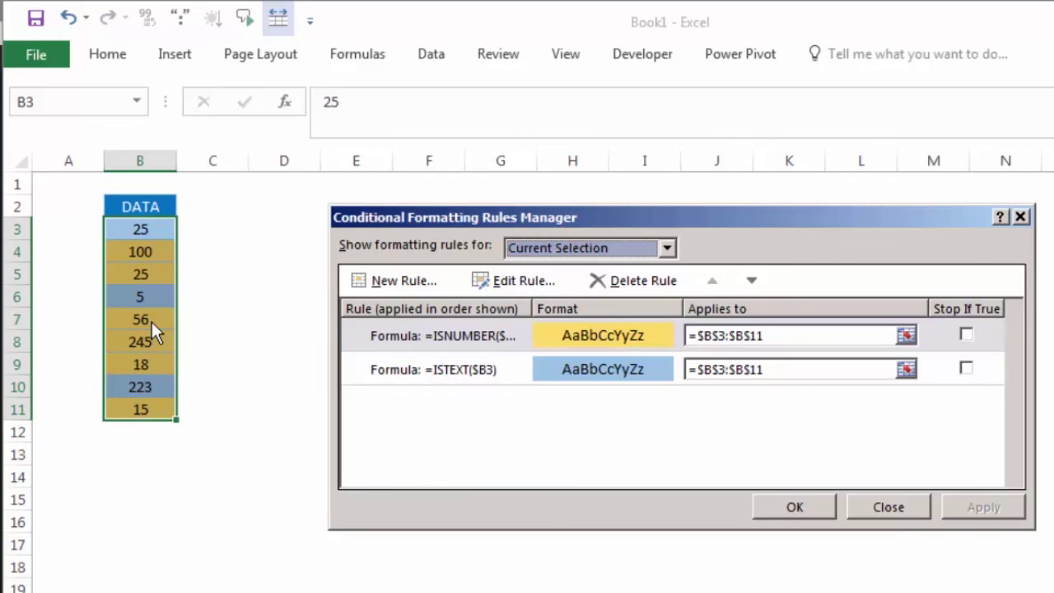
pyautogui.click(779, 511)
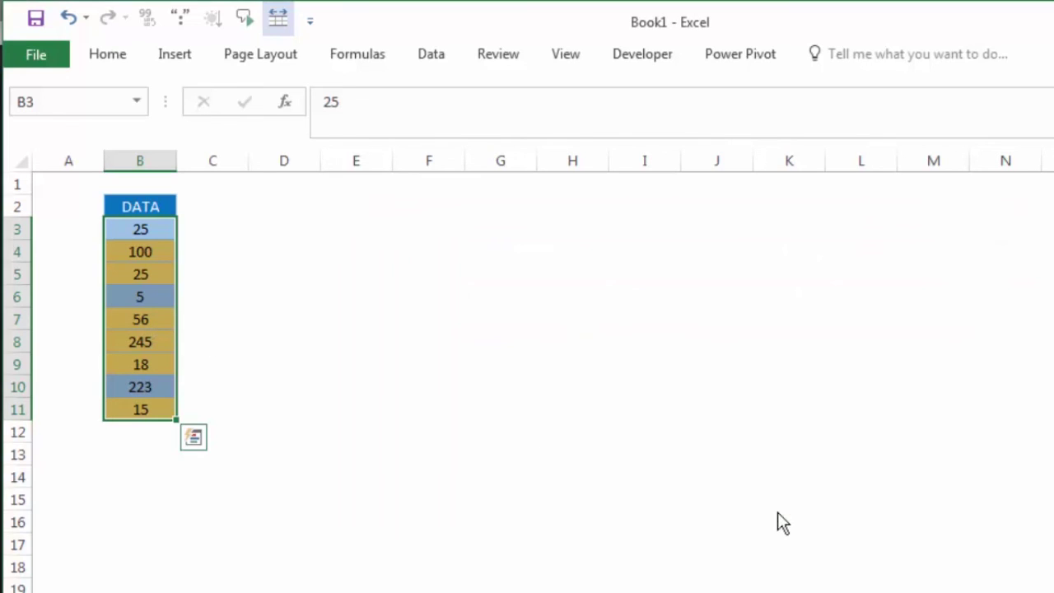
pyautogui.click(459, 401)
pyautogui.click(316, 292)
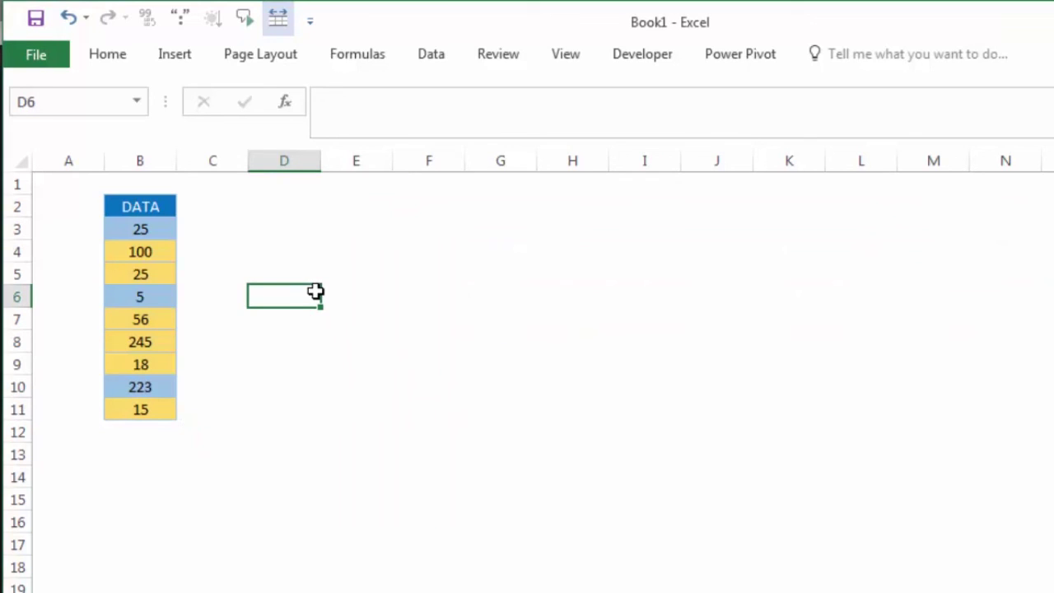